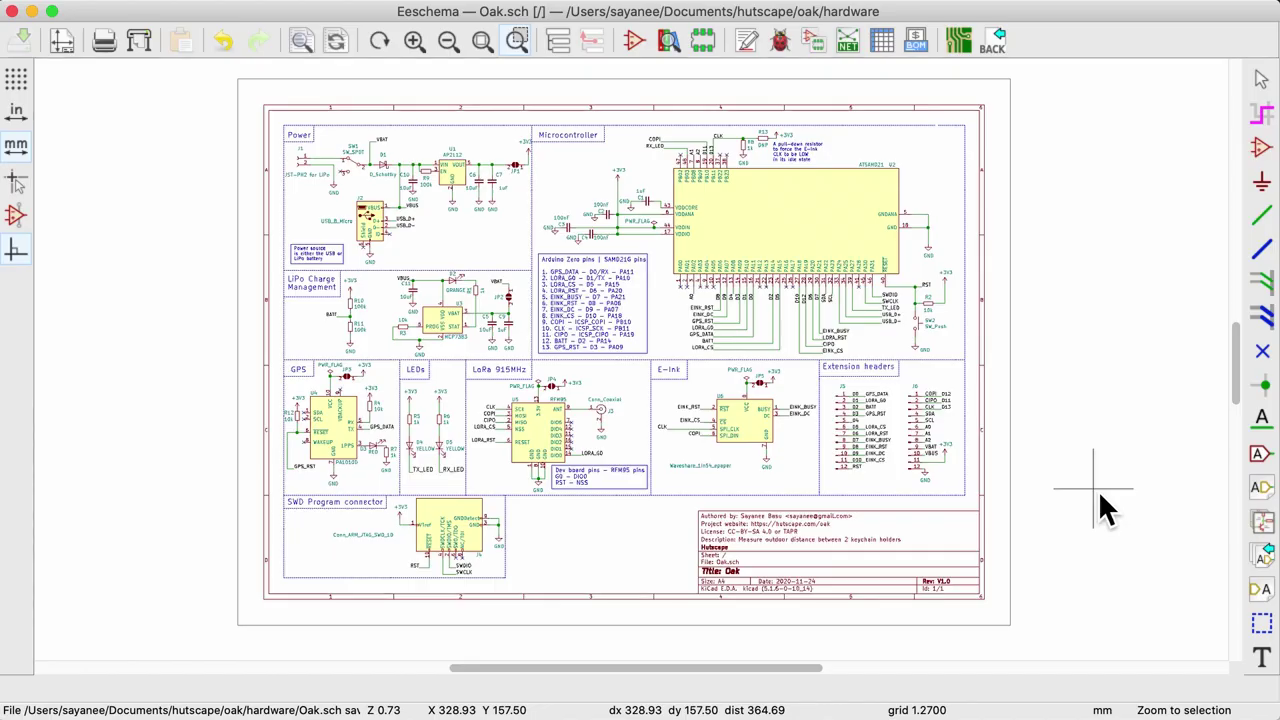
Zoom in on the GPS block so the PA1010D module U4 and its pins fill the view.
left_click_drag(284, 360, 400, 490)
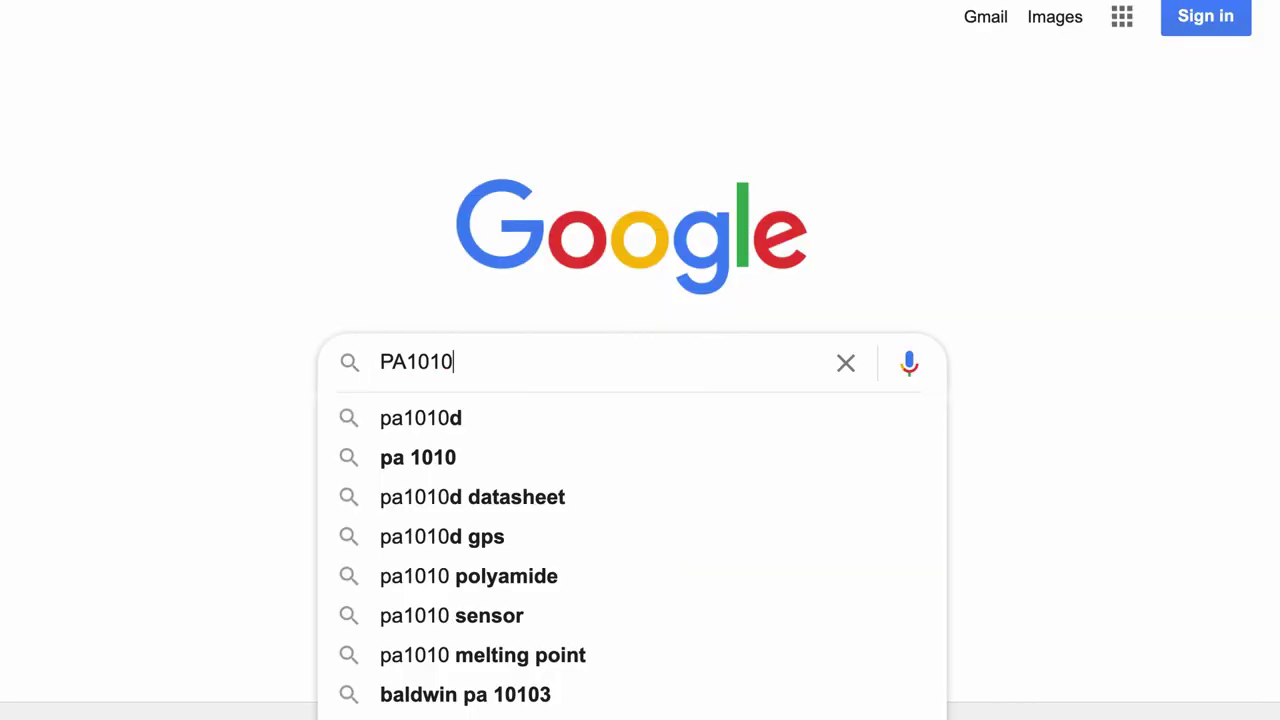
Search Google for 'PA1010D datasheet' and browse CDtop's PA1010D product page features.
type("D d")
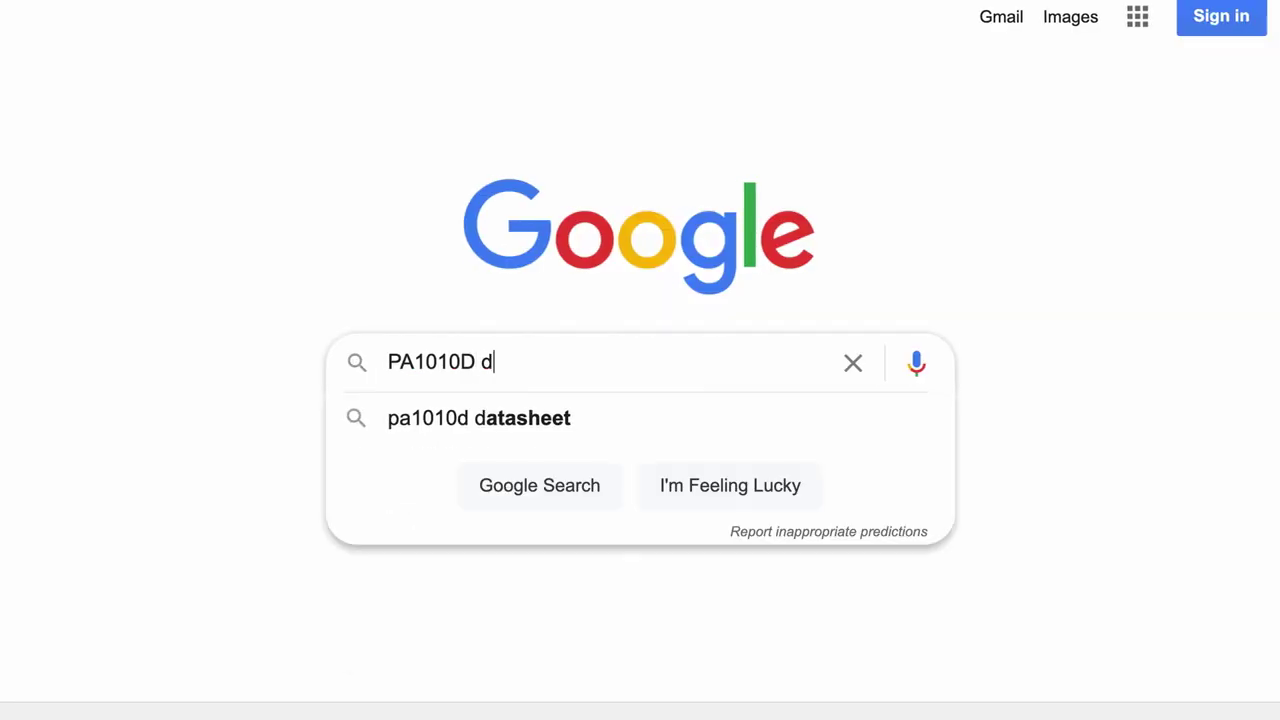
type("atasheet")
key("Return")
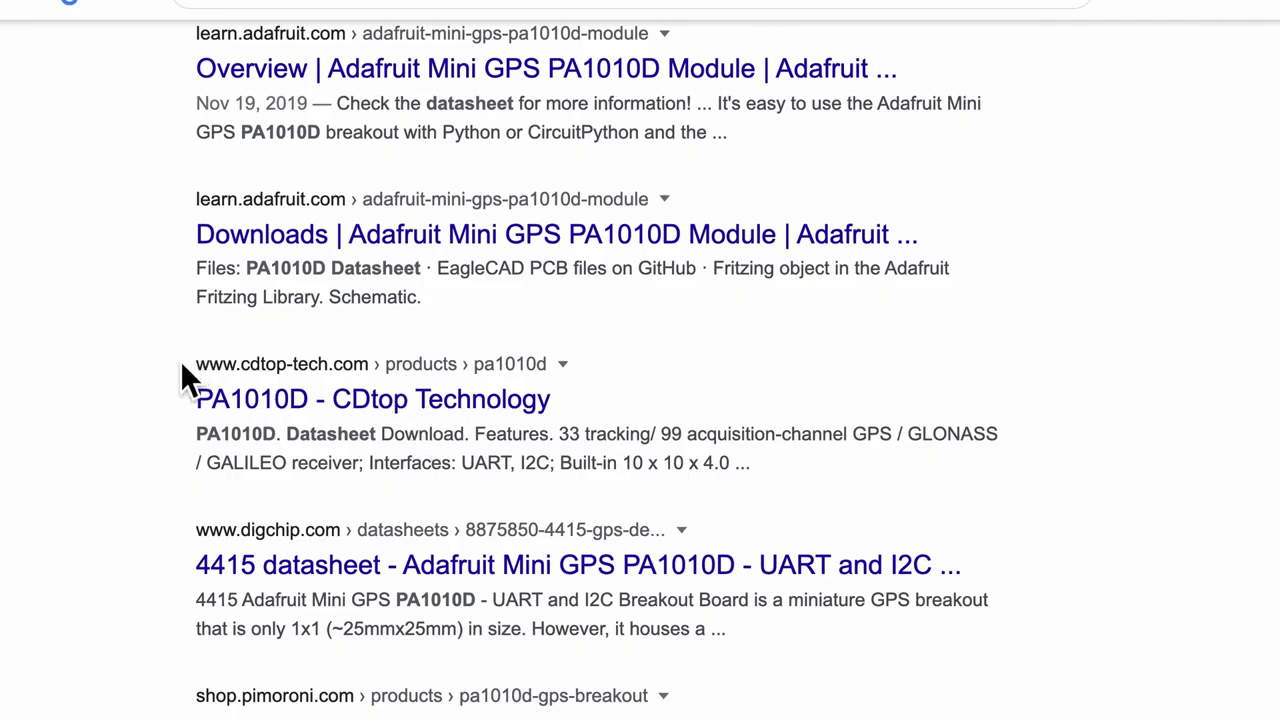
left_click_drag(186, 363, 437, 370)
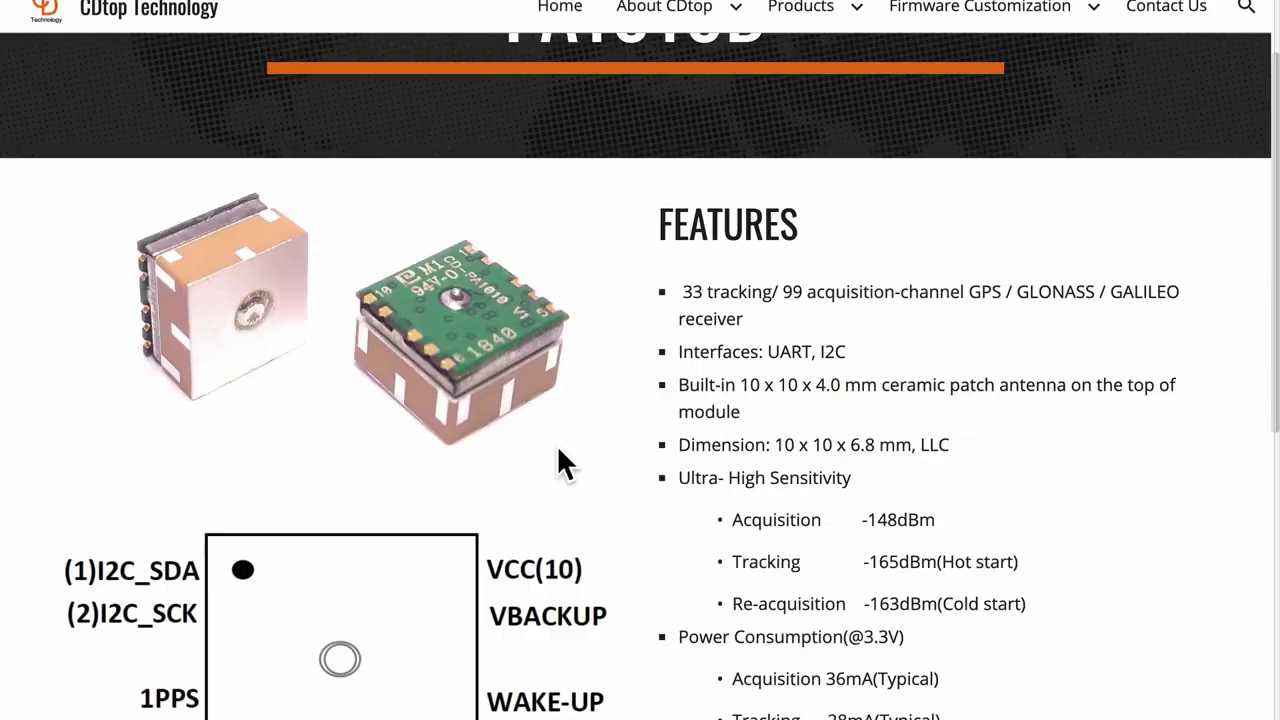
scroll(560, 460, "down", 3)
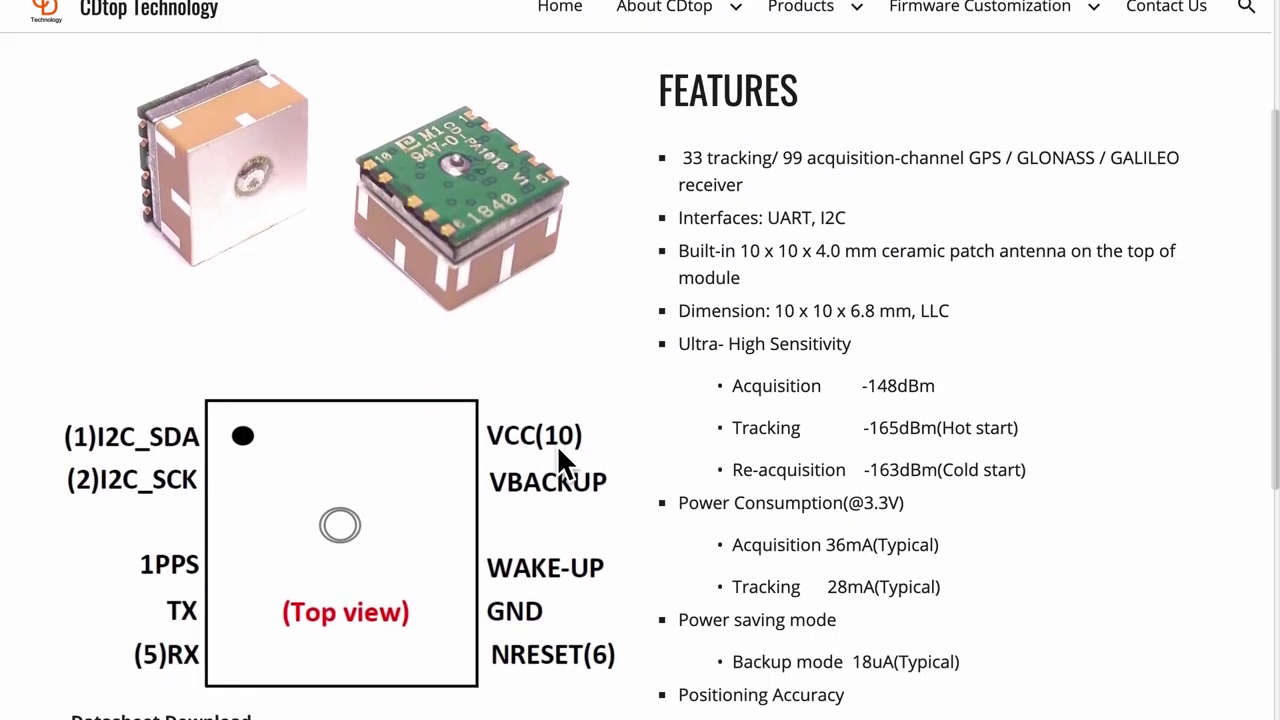
scroll(558, 450, "down", 3)
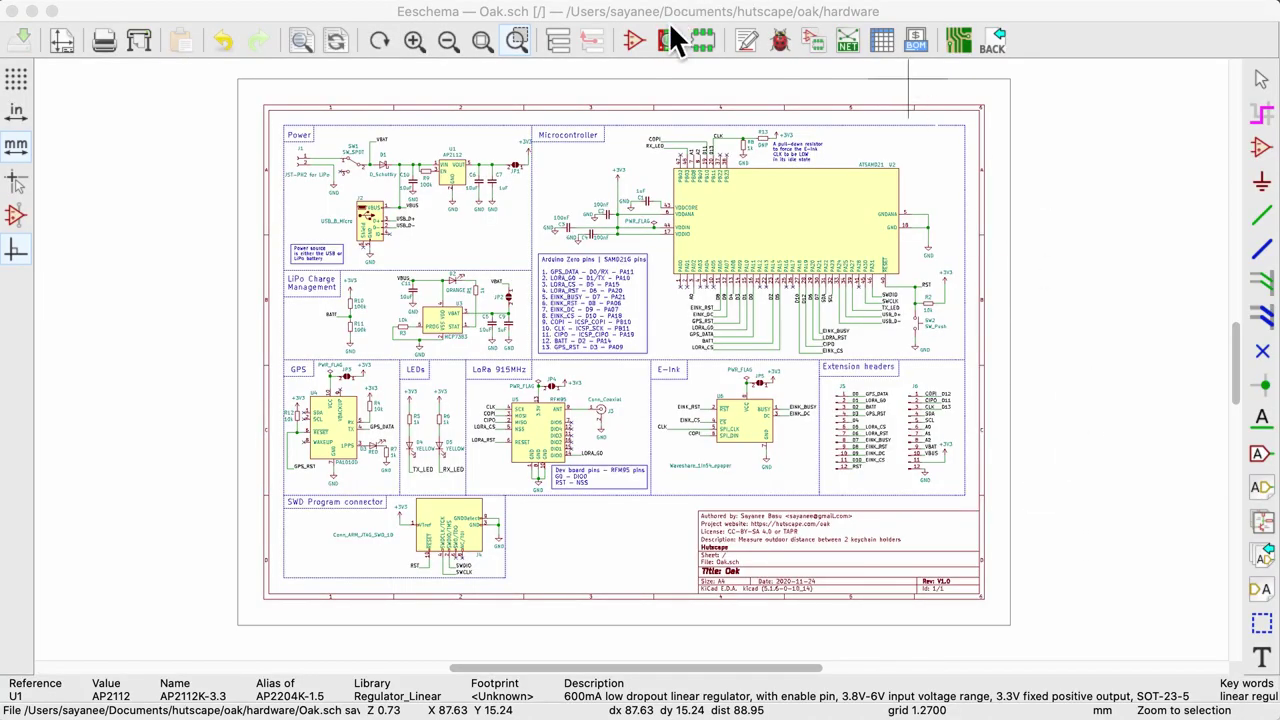
Scroll Adafruit's PA1010 Stemma Rev B schematic to the GPS PA1010D circuit.
scroll(452, 170, "up", 3)
scroll(640, 378, "up", 1)
scroll(640, 378, "up", 2)
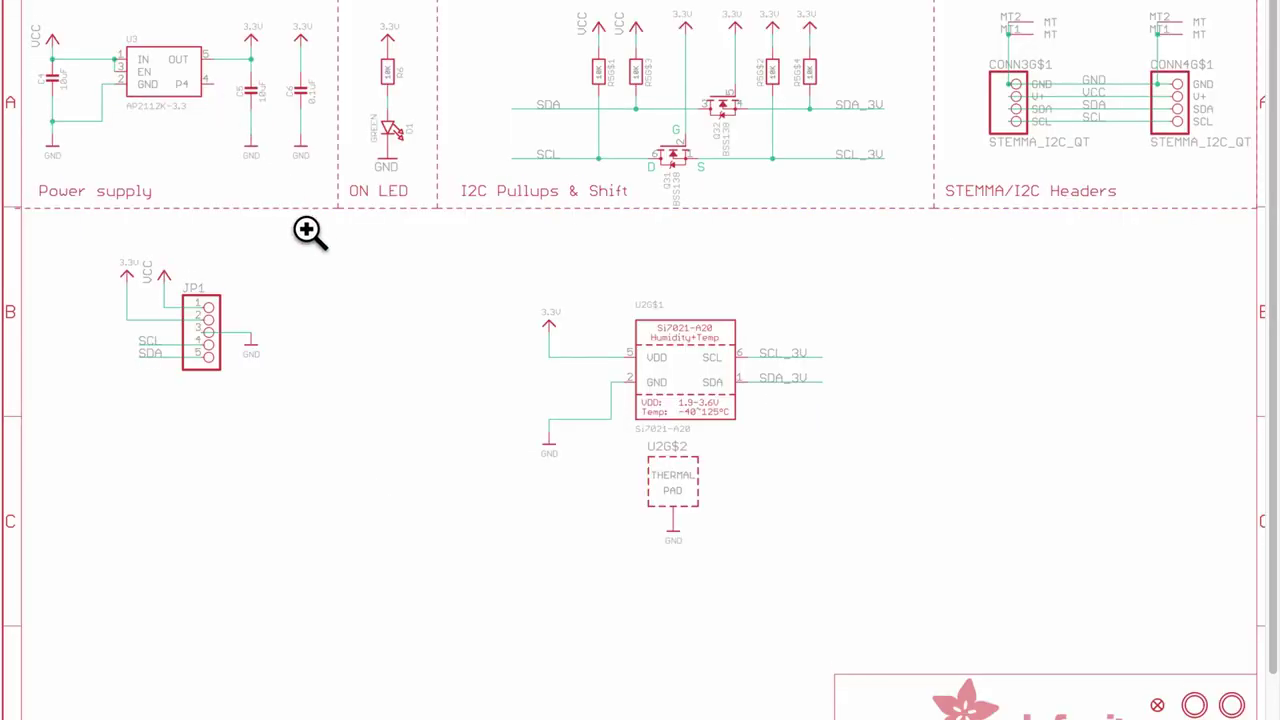
scroll(307, 231, "down", 3)
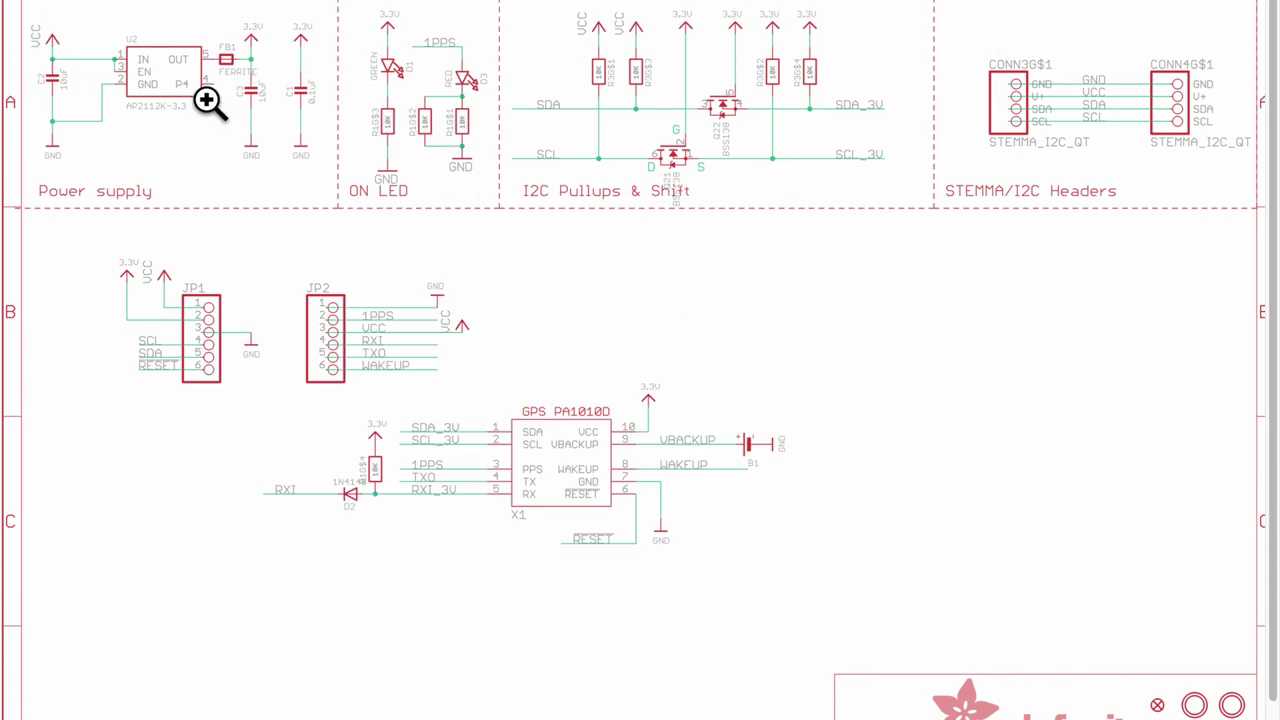
scroll(207, 100, "down", 3)
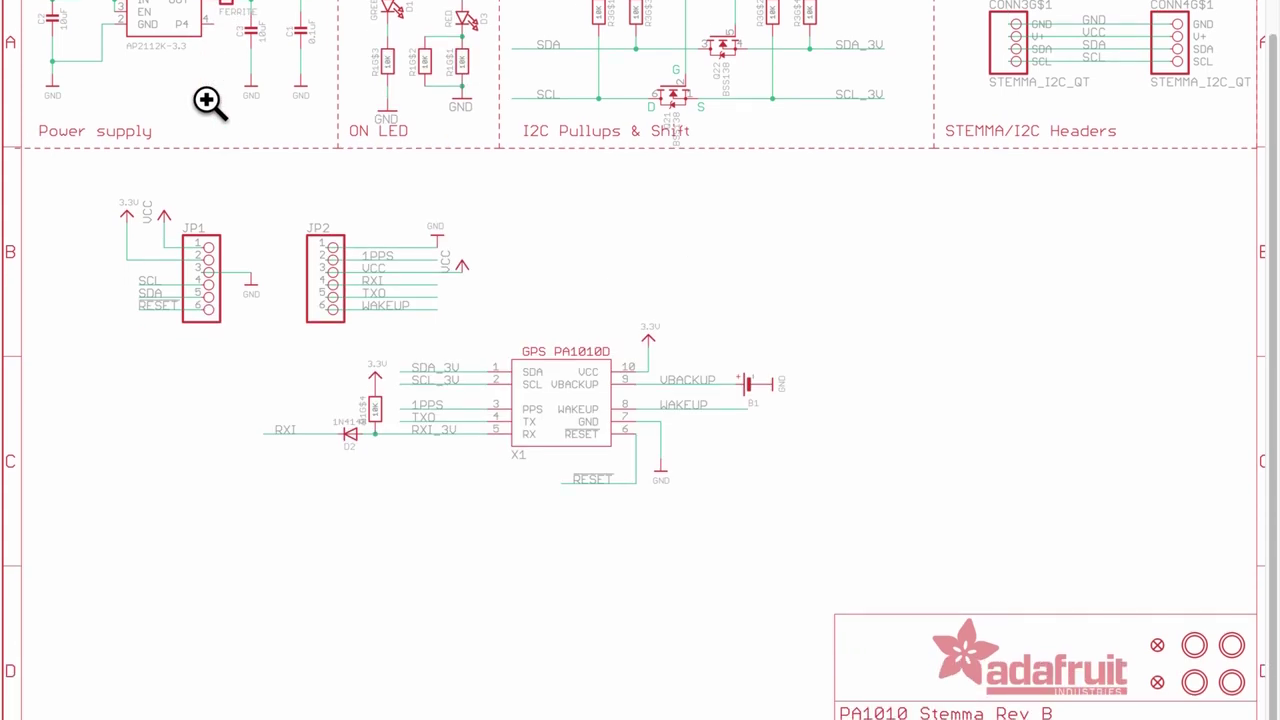
Search PartsBox for AP2112 and select the AP2112K-3.3TRG1 part number and its stock of 40.
type("AP")
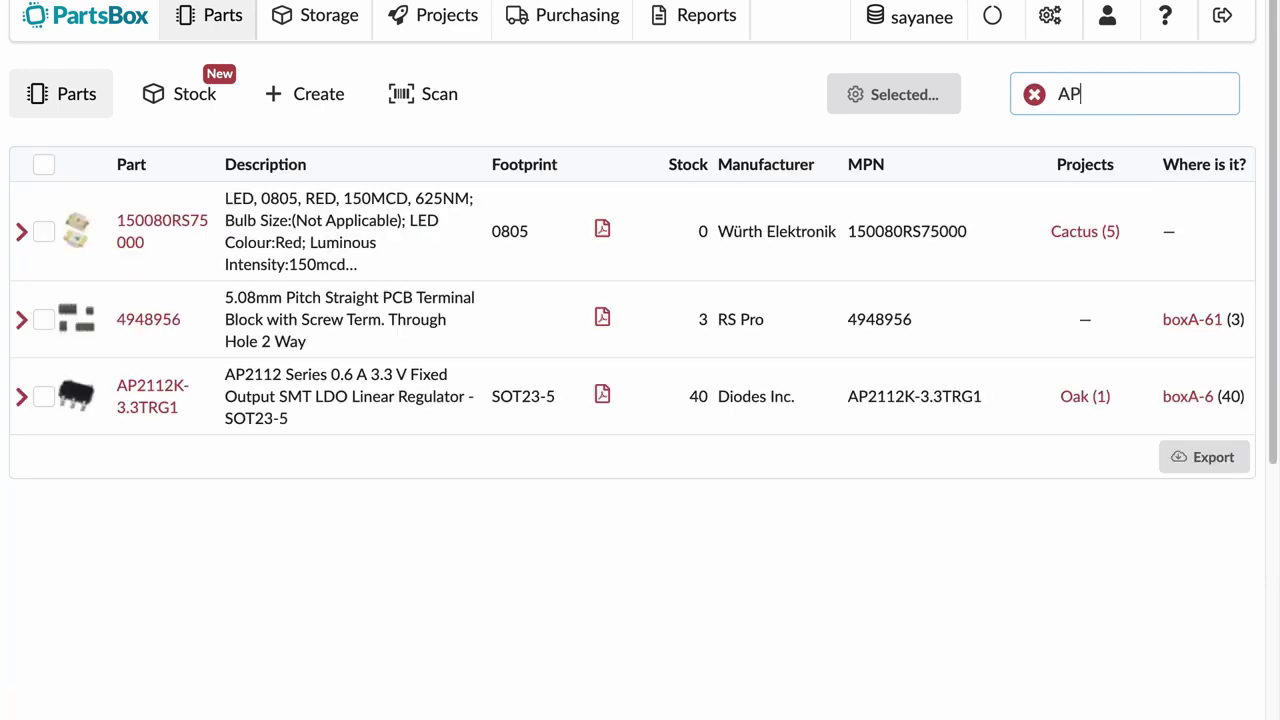
type("2112")
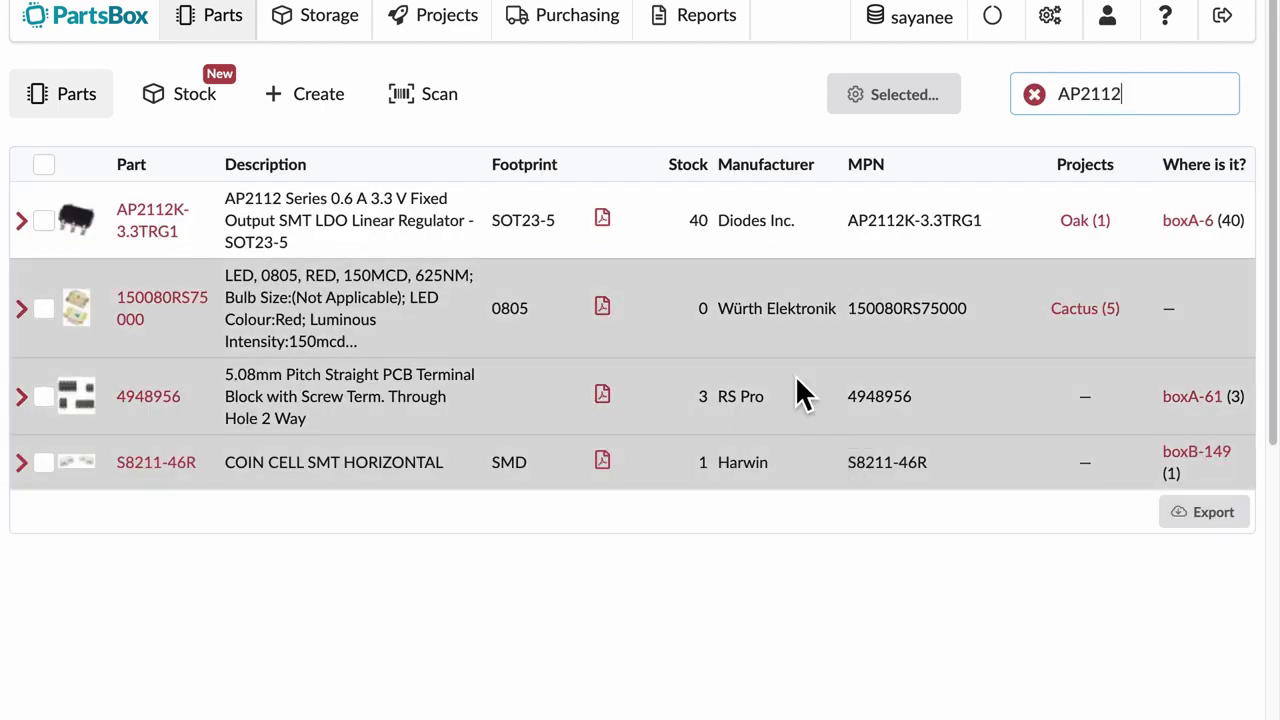
double_click(701, 222)
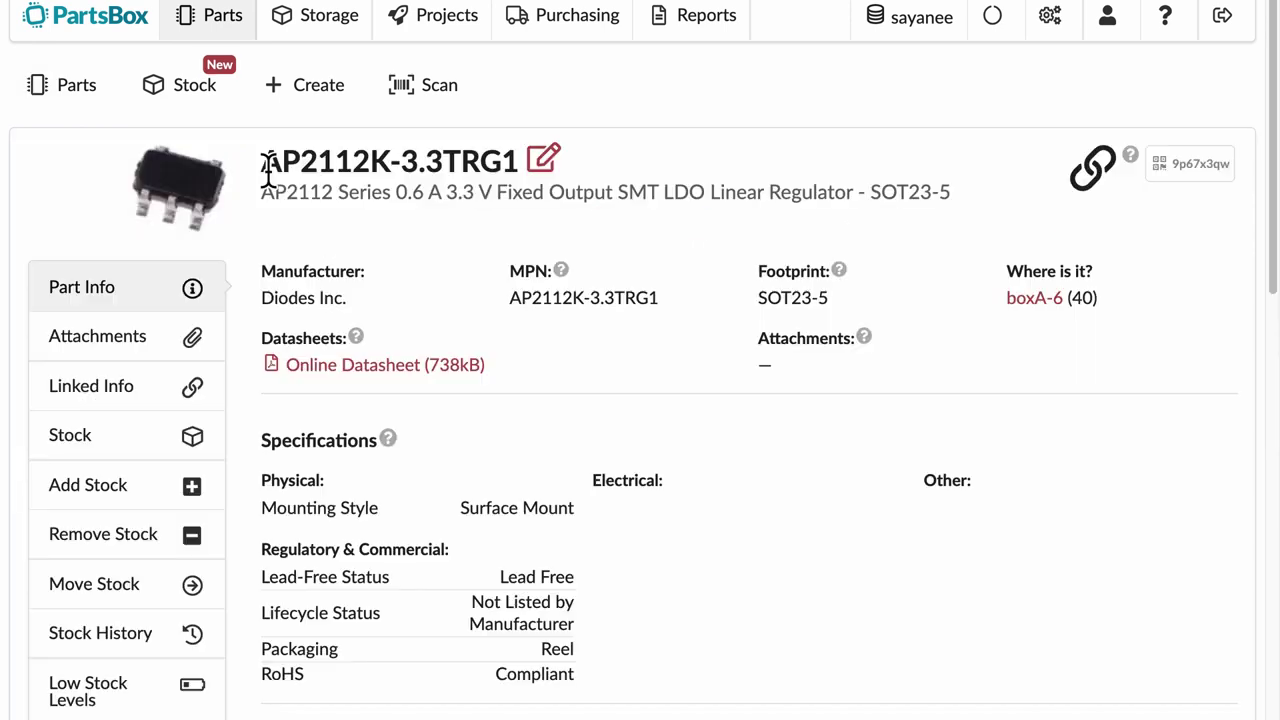
left_click_drag(264, 160, 520, 180)
key("super+c")
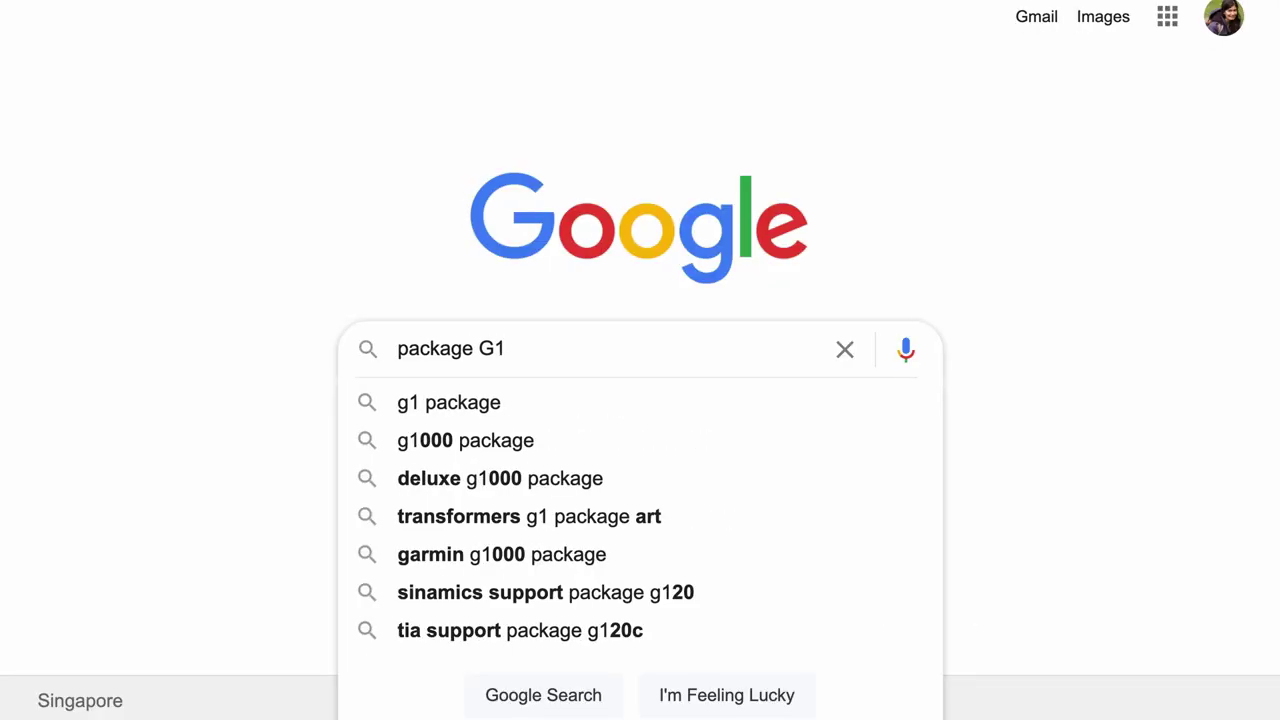
Search 'package G1', then 'rohs green product', and open ICBase's Pb-Free/RoHS/Green PDF at Table 1.
key("Return")
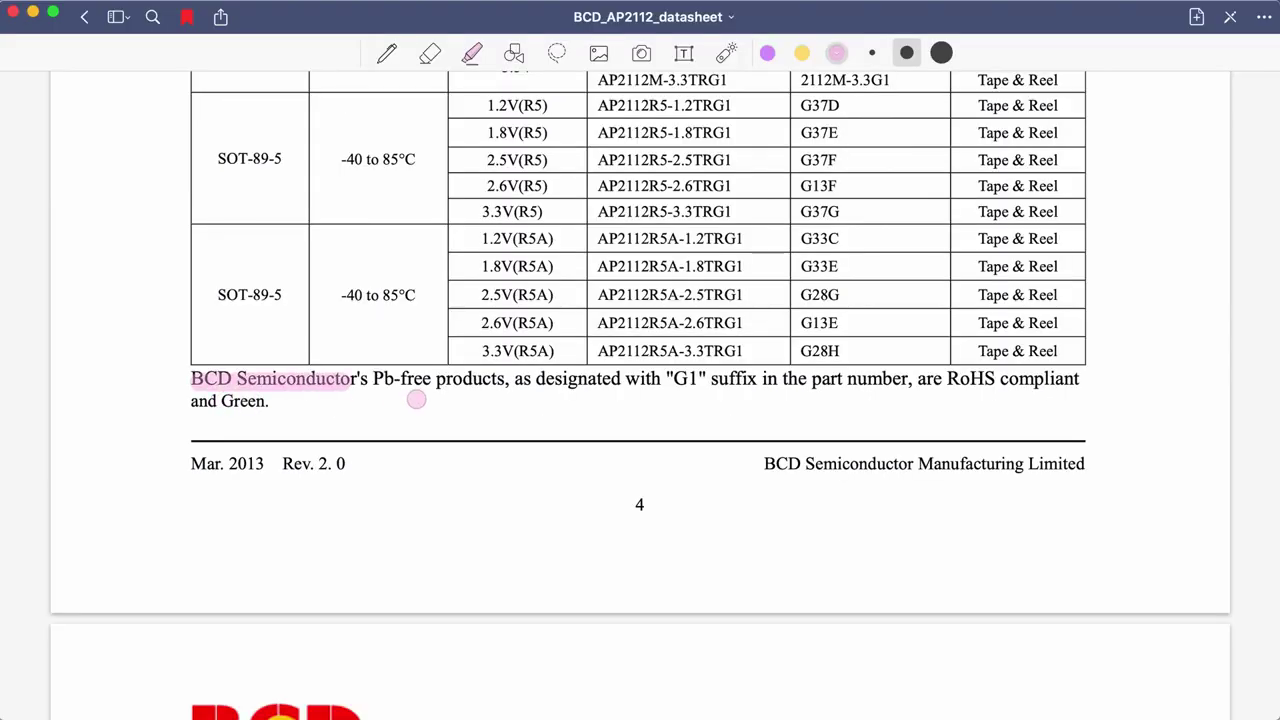
left_click_drag(416, 399, 1090, 395)
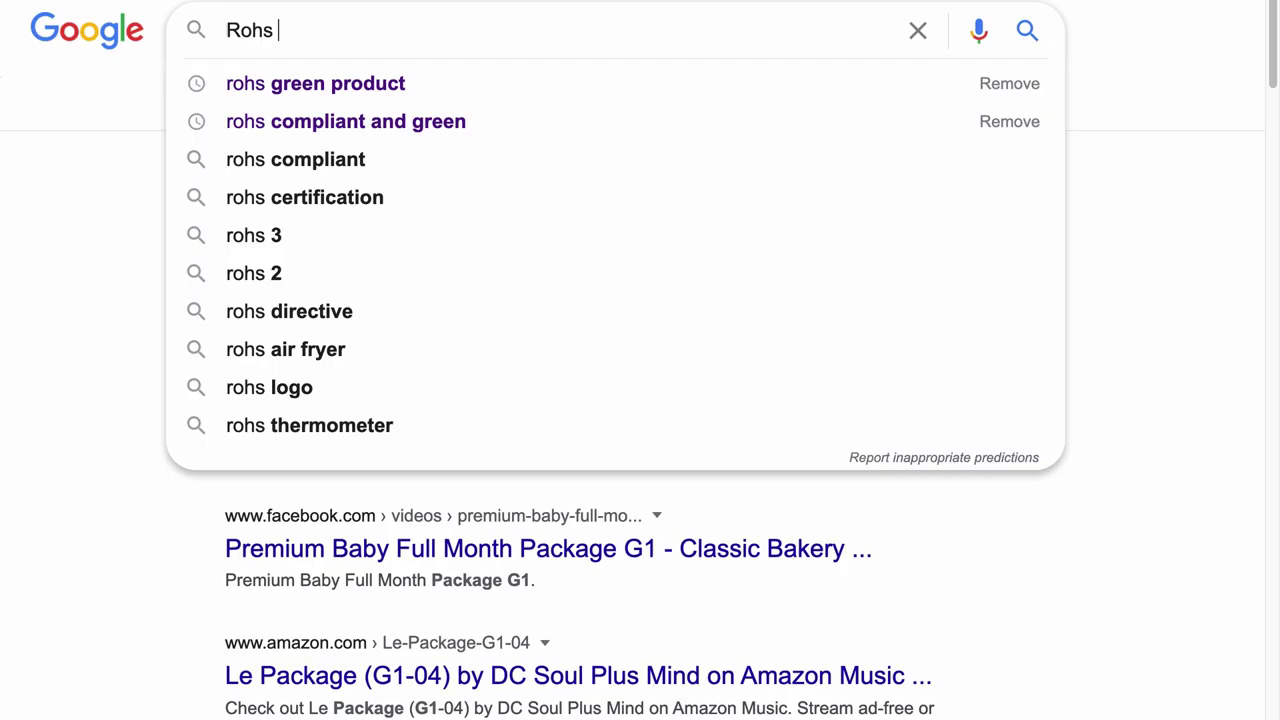
left_click(437, 88)
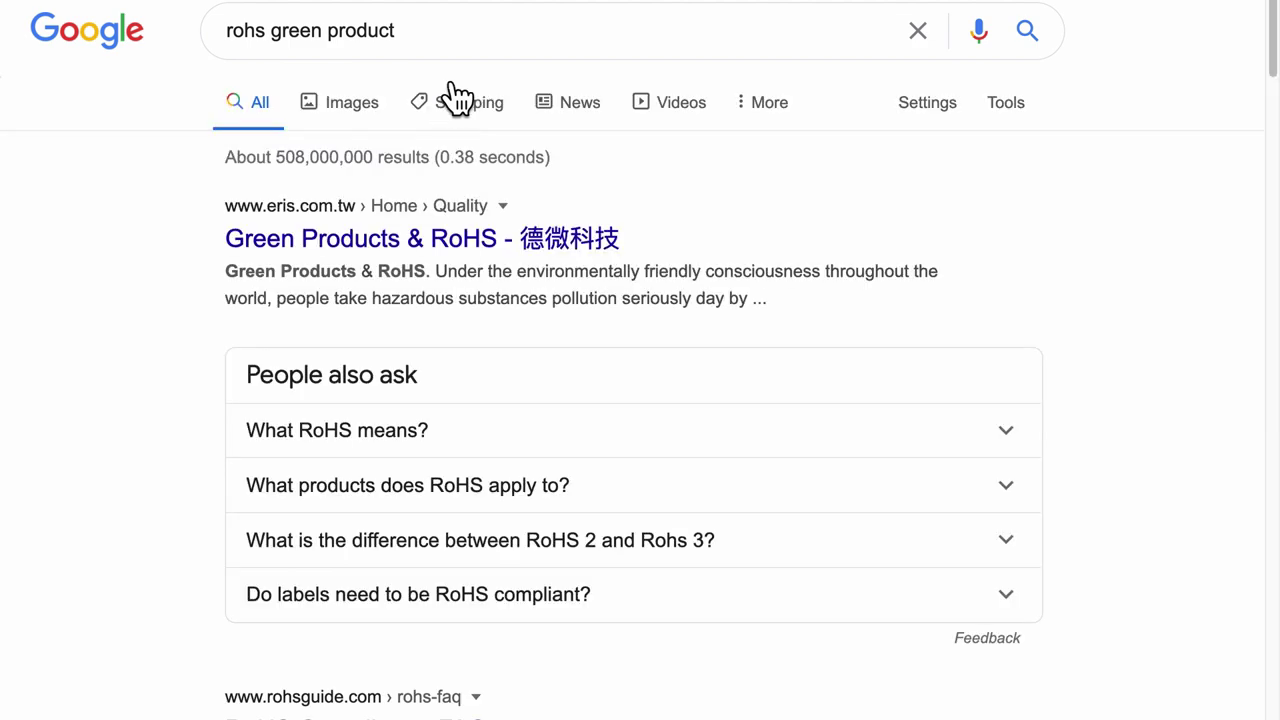
scroll(690, 530, "down", 3)
scroll(683, 528, "down", 2)
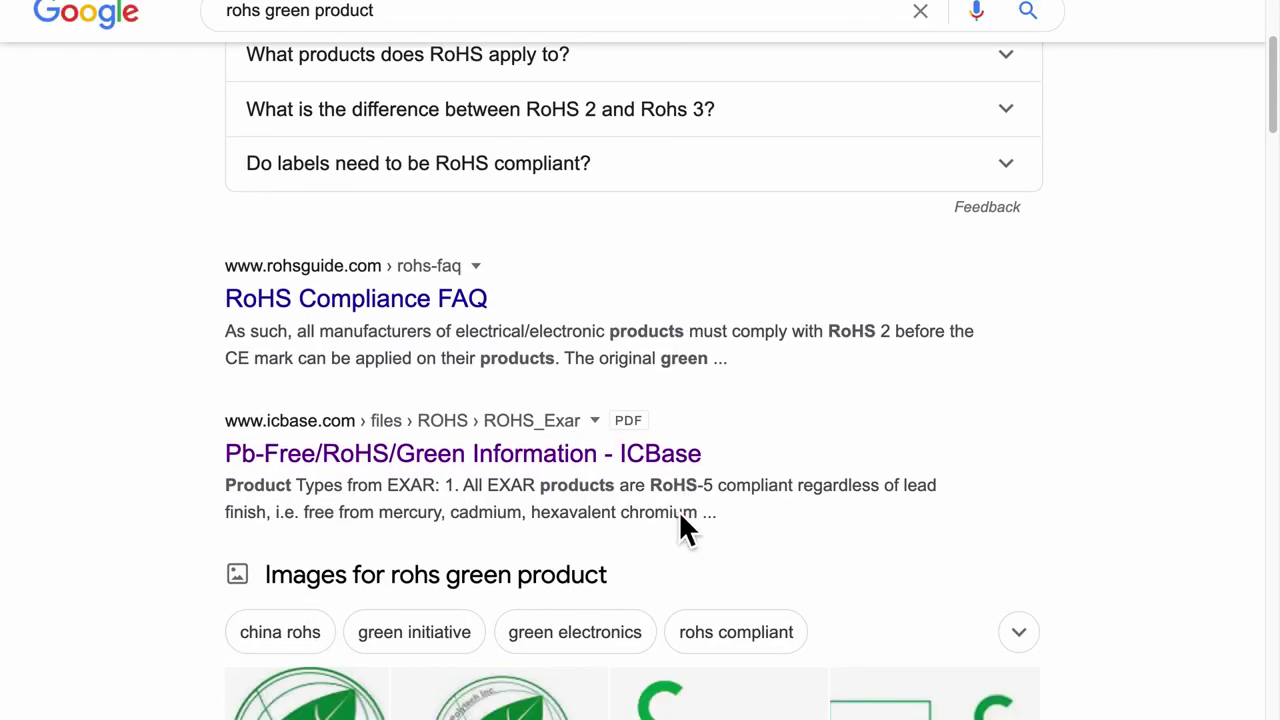
left_click(657, 443)
scroll(680, 403, "down", 5)
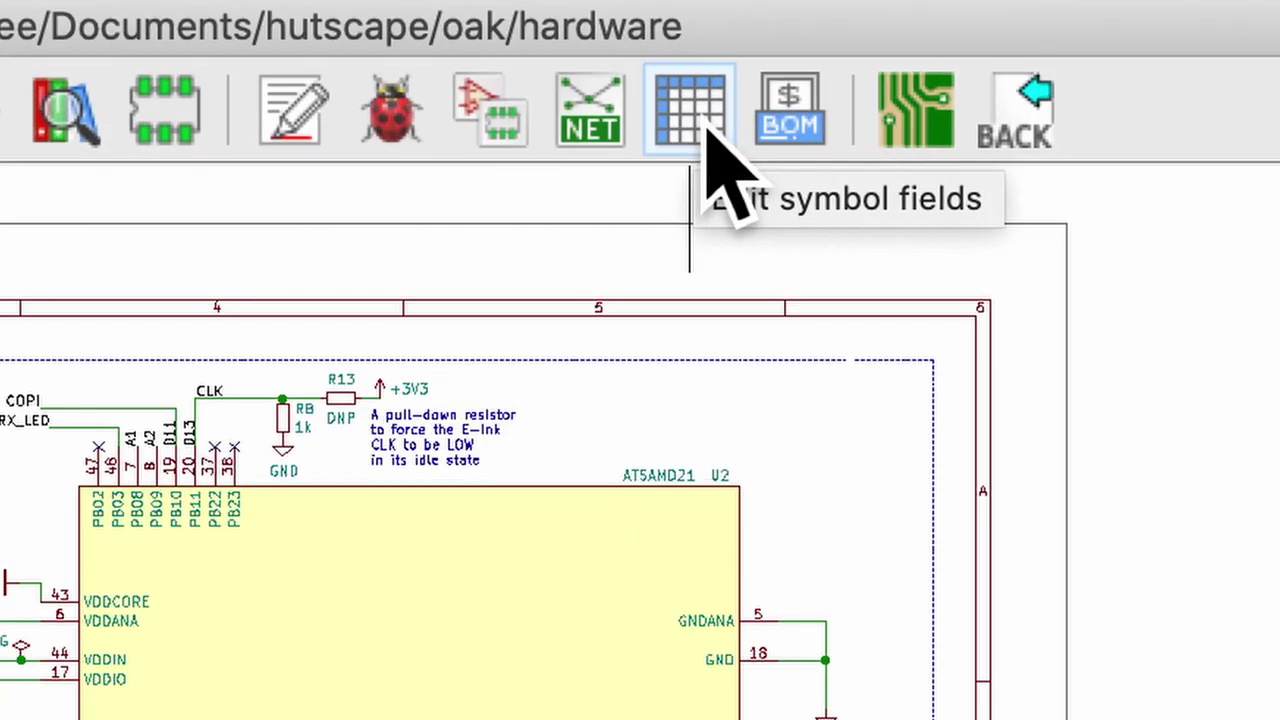
Add an MPN field to the symbols and set U1's MPN to AP2112K-3.3TRG1.
left_click(886, 44)
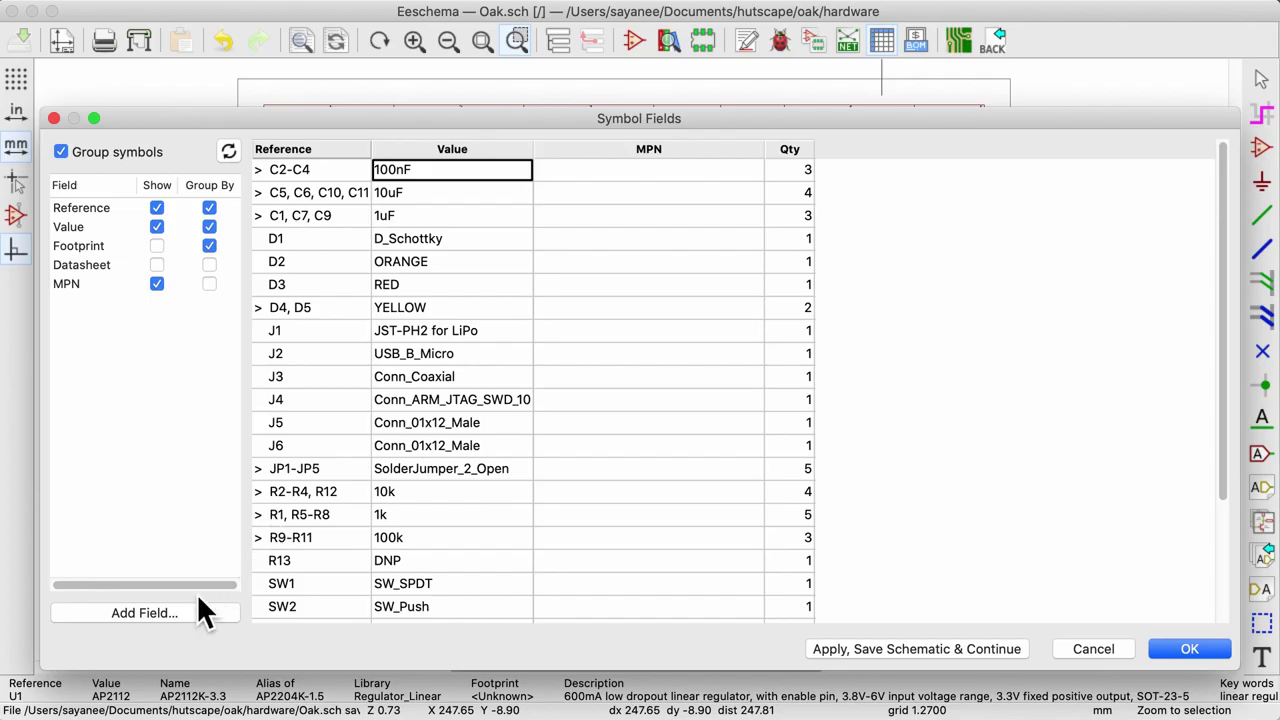
left_click(185, 613)
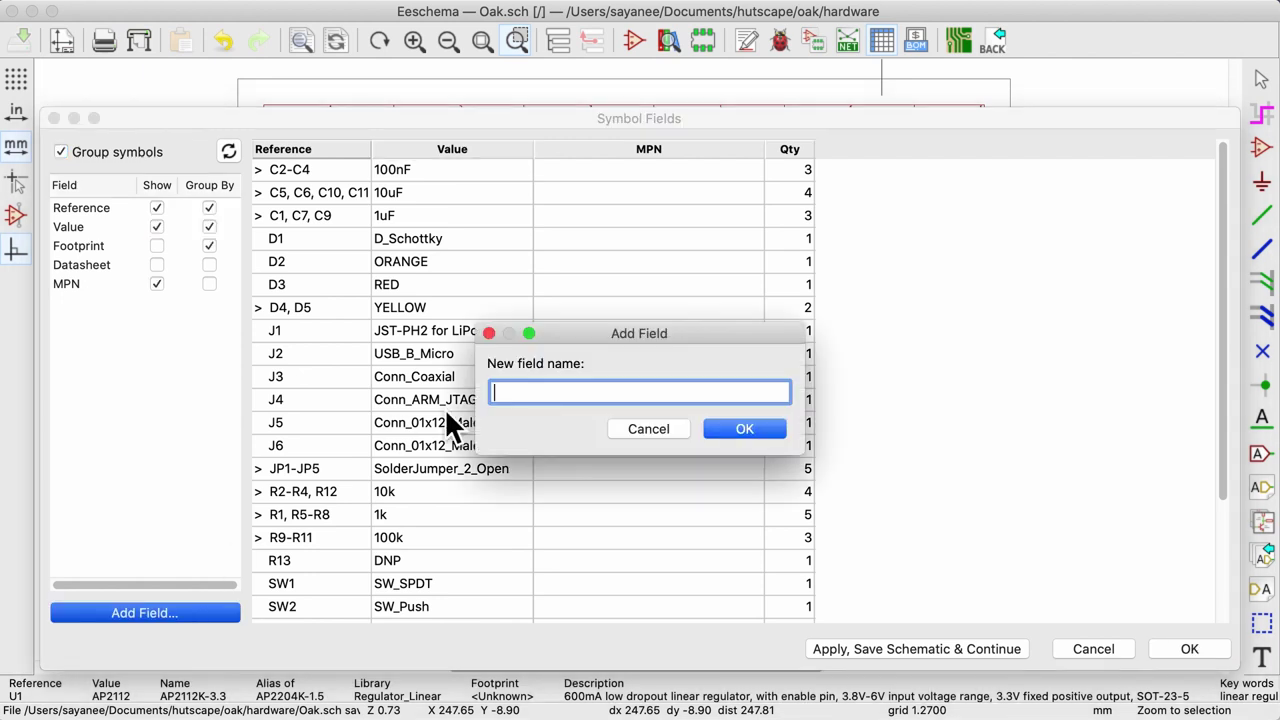
type("MPN")
key("Return")
scroll(571, 500, "down", 3)
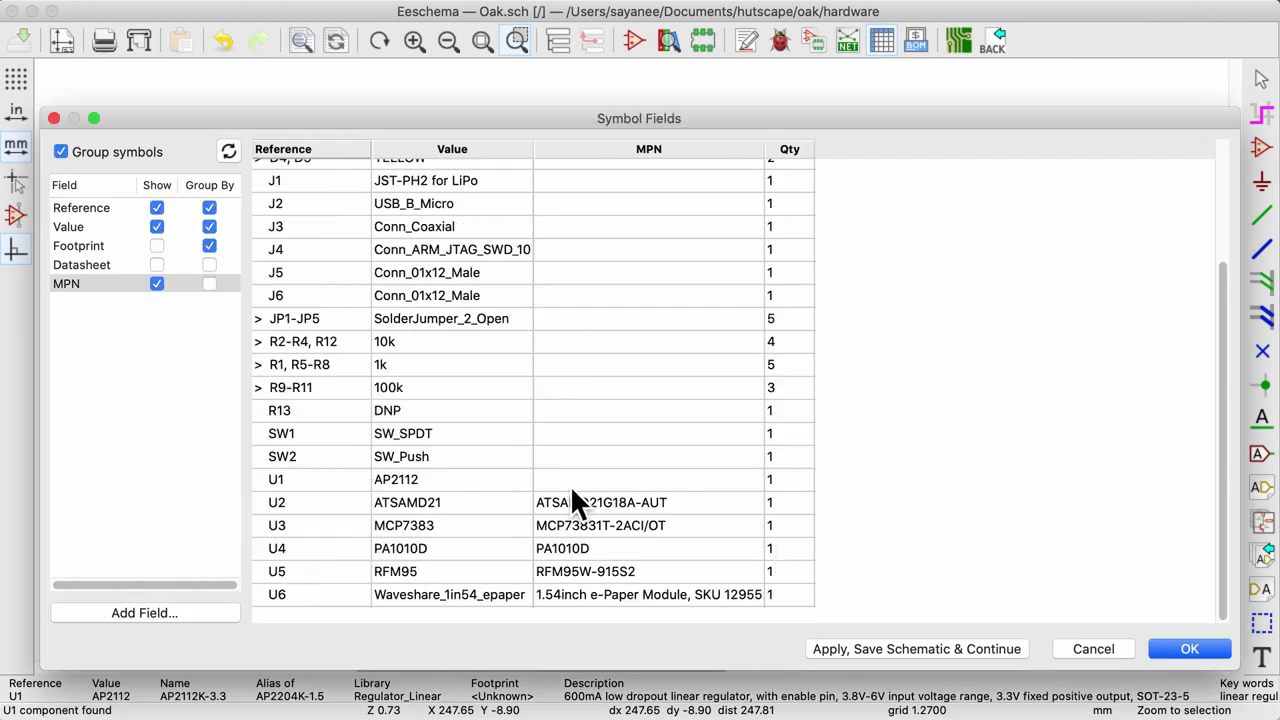
left_click(571, 481)
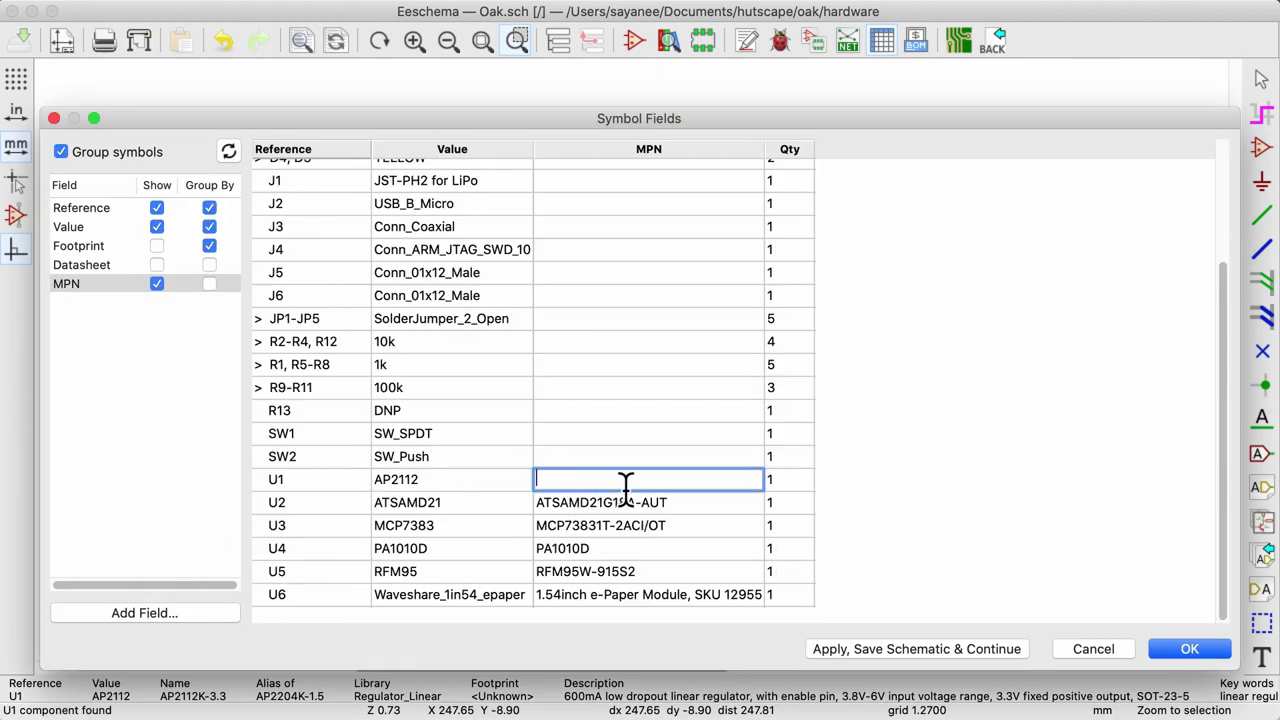
key("super+v")
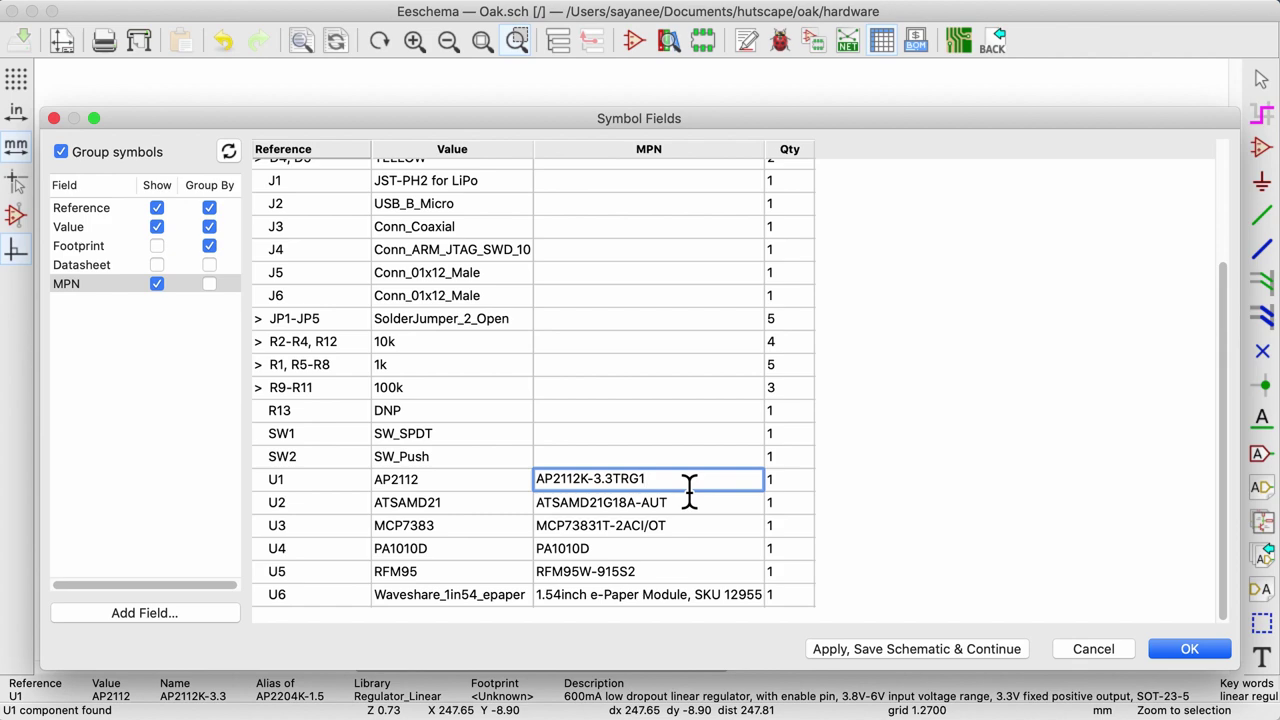
key("Return")
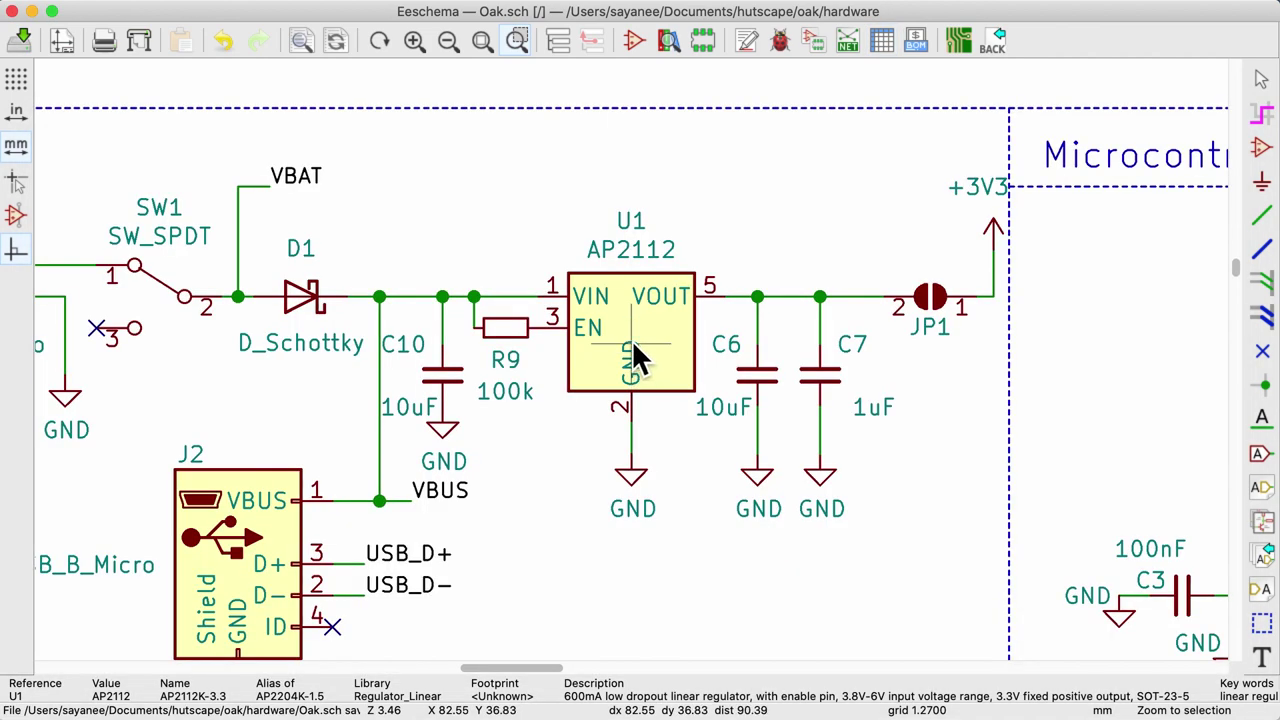
Check U1 AP2112's properties: Diodes datasheet link, MPN AP2112K-3.3TRG1, no footprint yet.
double_click(633, 342)
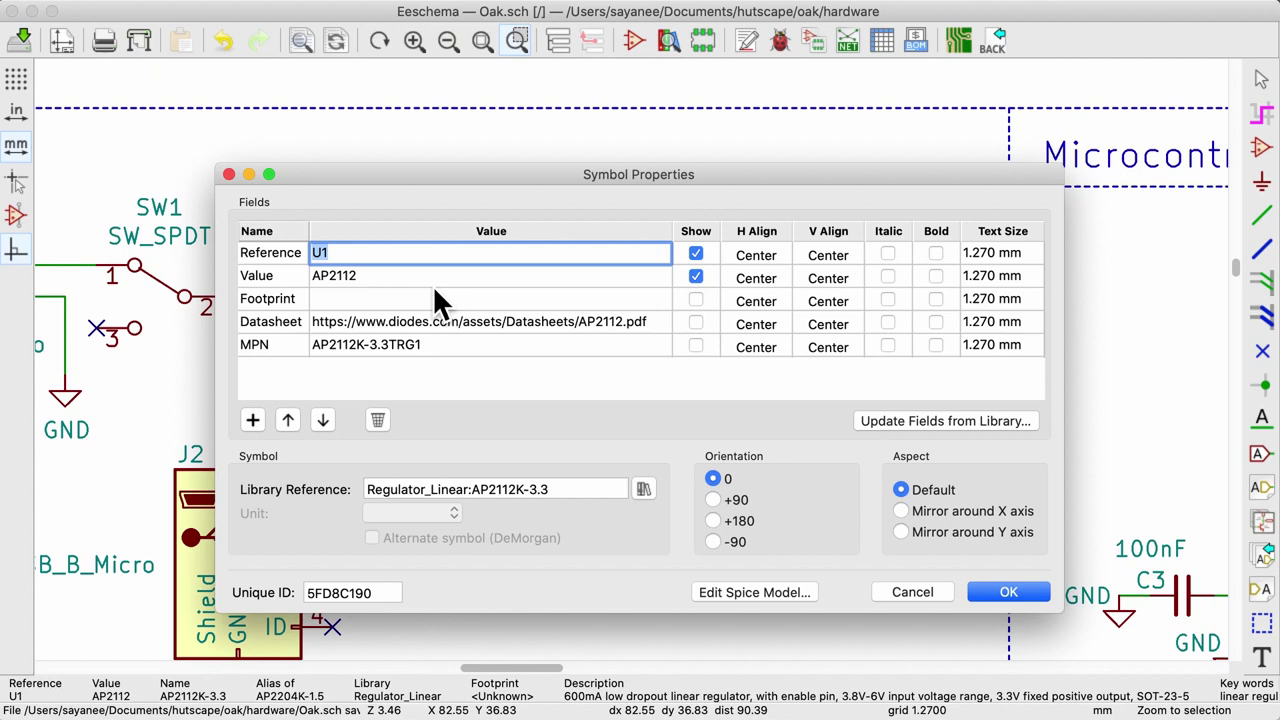
left_click(432, 324)
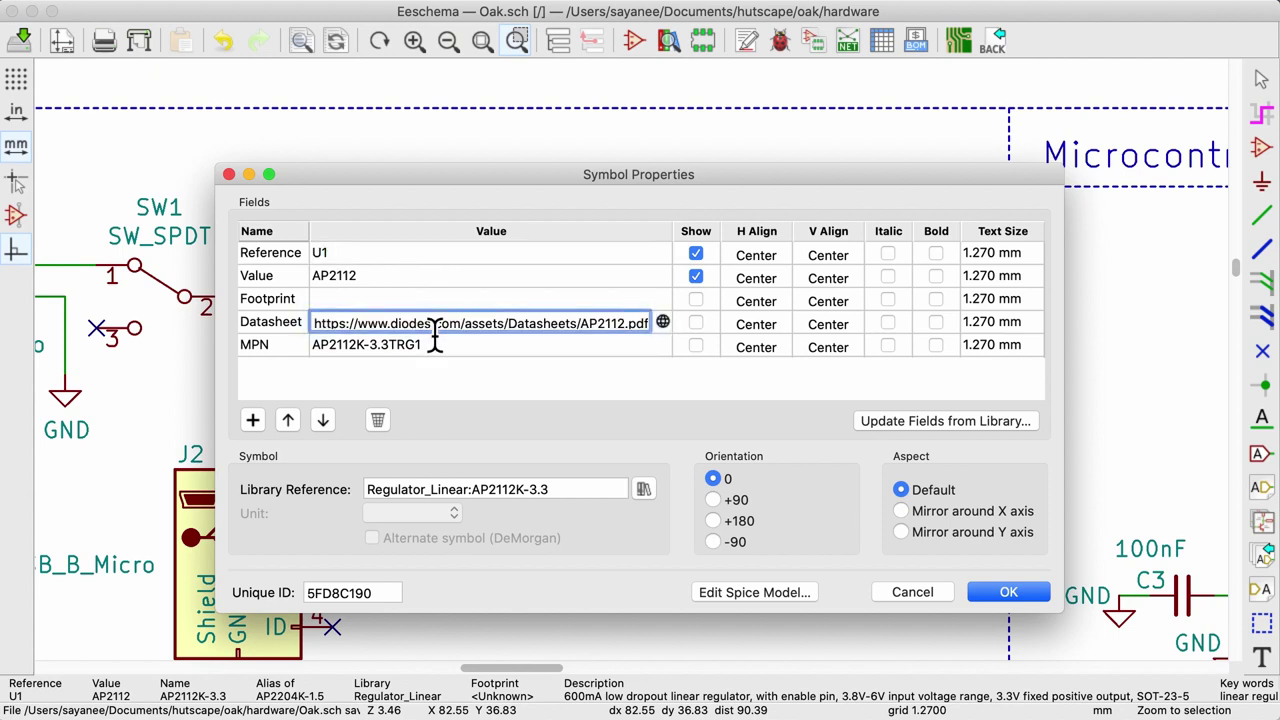
left_click(433, 346)
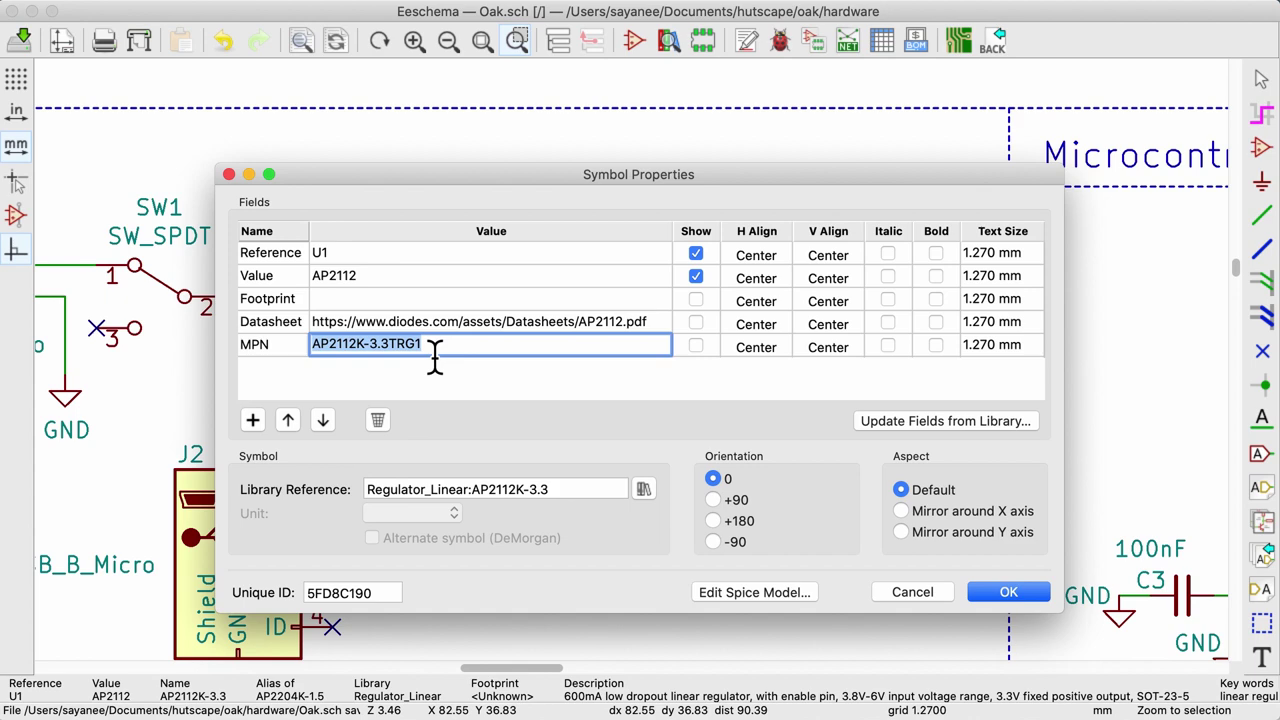
left_click(1000, 598)
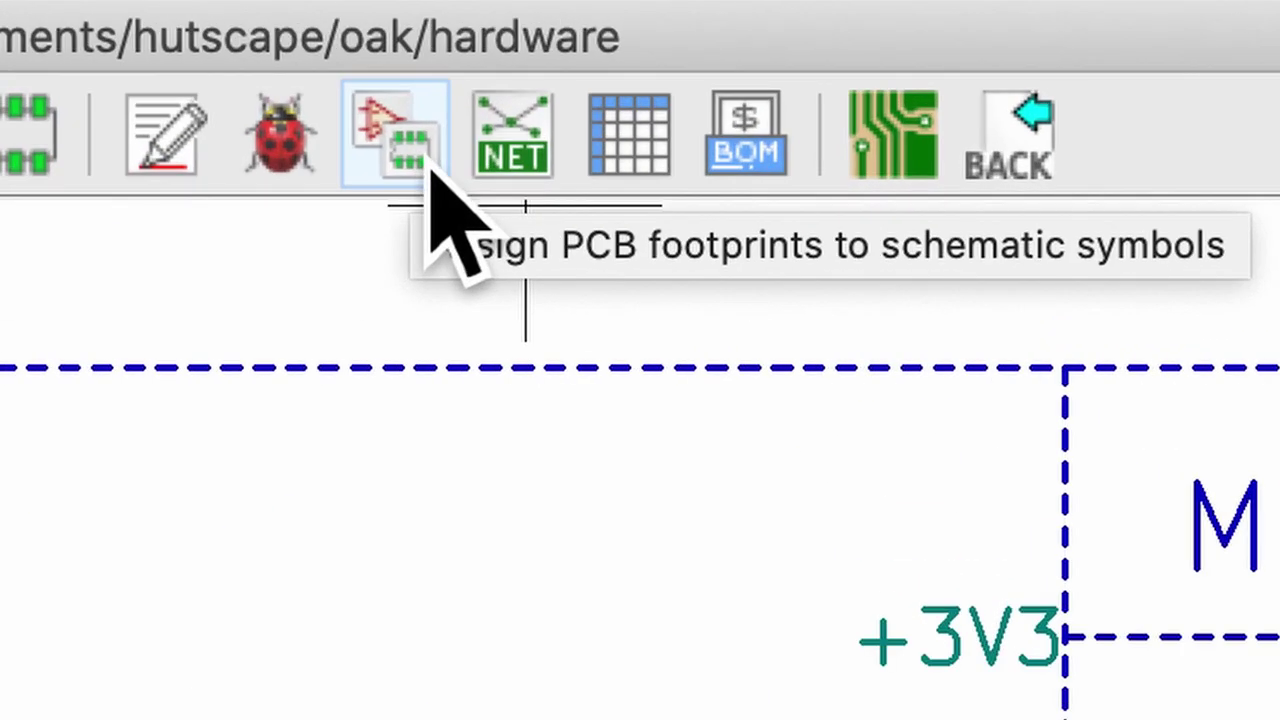
In CvPcb, show the Package_TO_SOT_SMD footprint library and select U1 AP2112.
left_click(430, 166)
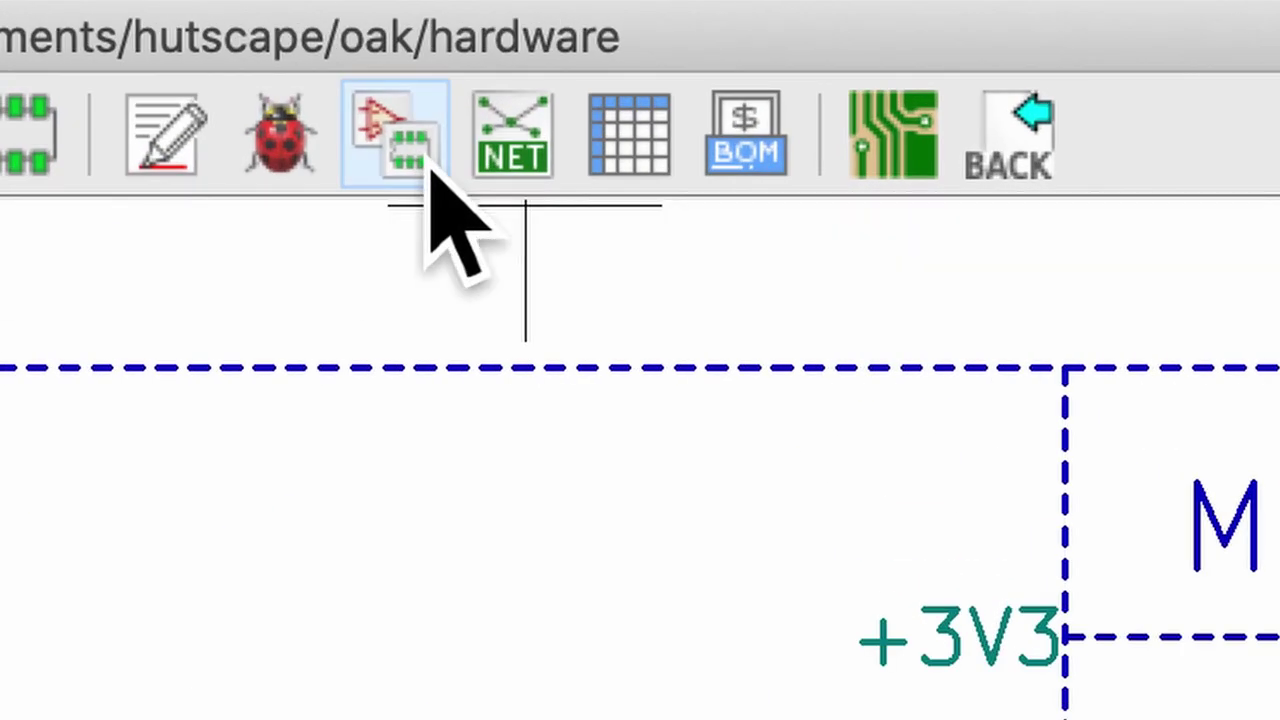
scroll(99, 244, "down", 5)
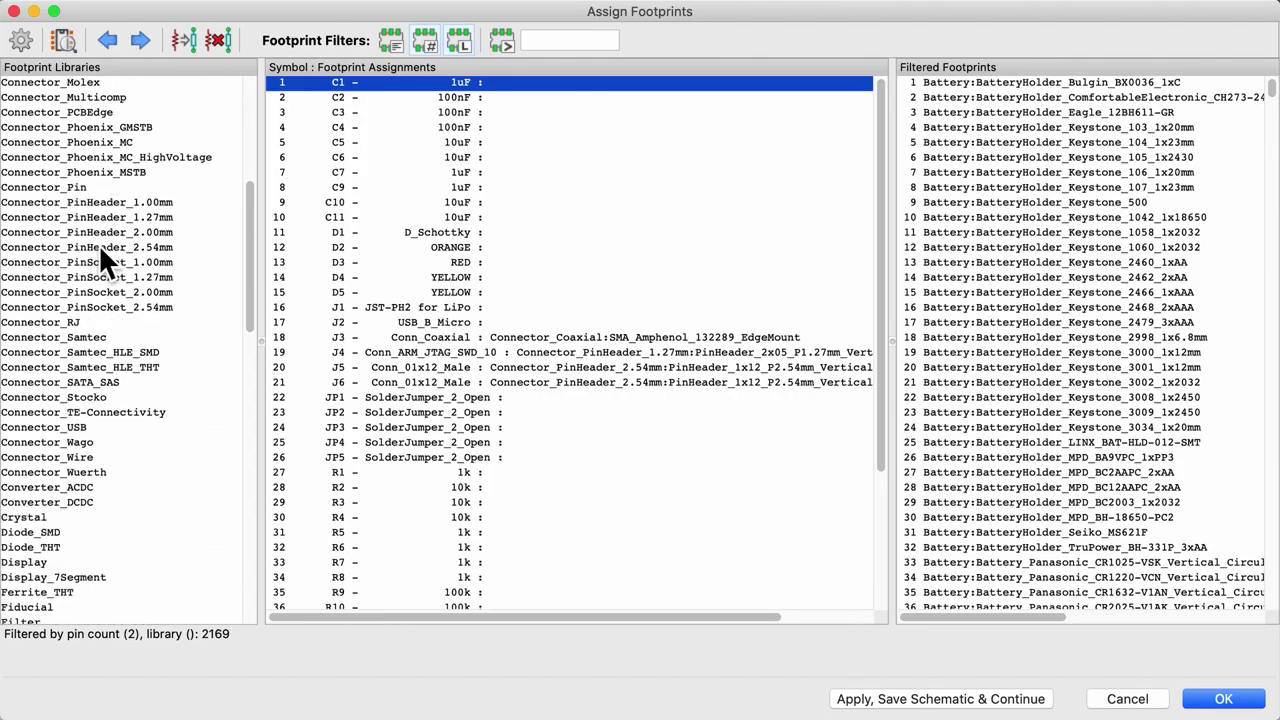
scroll(100, 250, "down", 15)
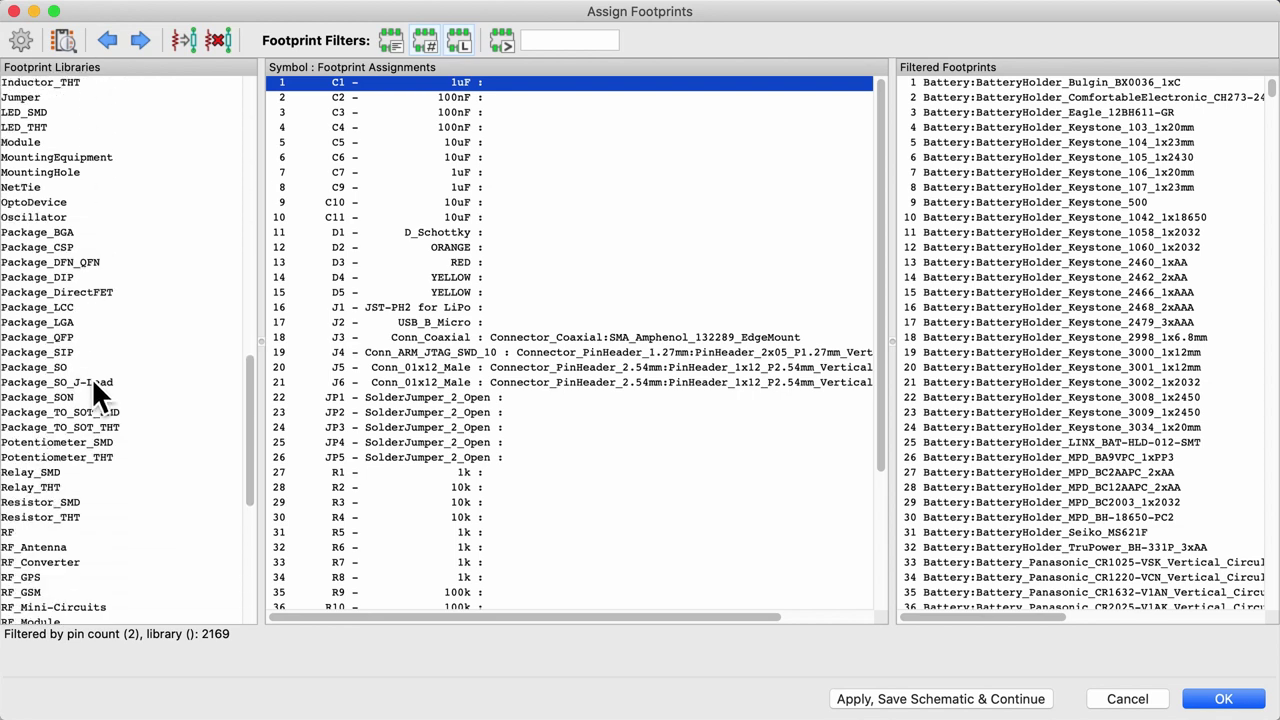
left_click(104, 414)
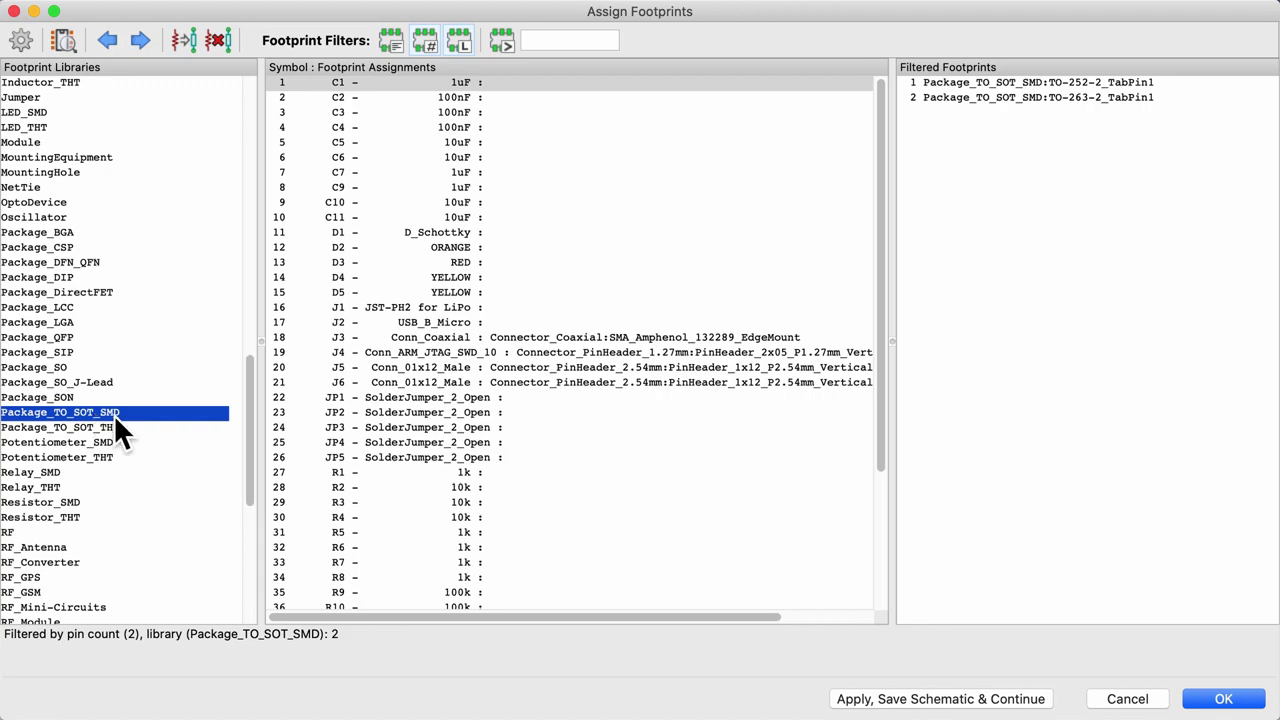
scroll(390, 519, "down", 5)
left_click(427, 518)
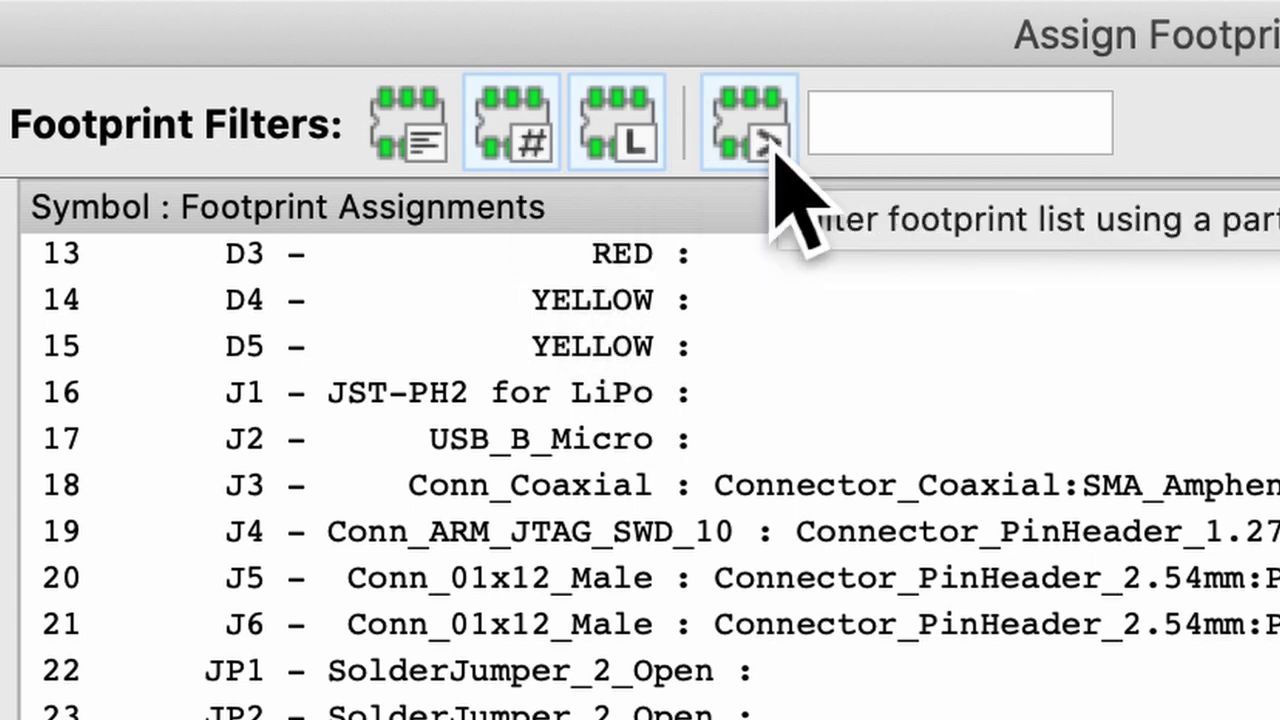
Filter footprints by SOT-23-5, preview SOT-23-5_HandSoldering and assign it to U1.
left_click(930, 125)
type("SOT-23-")
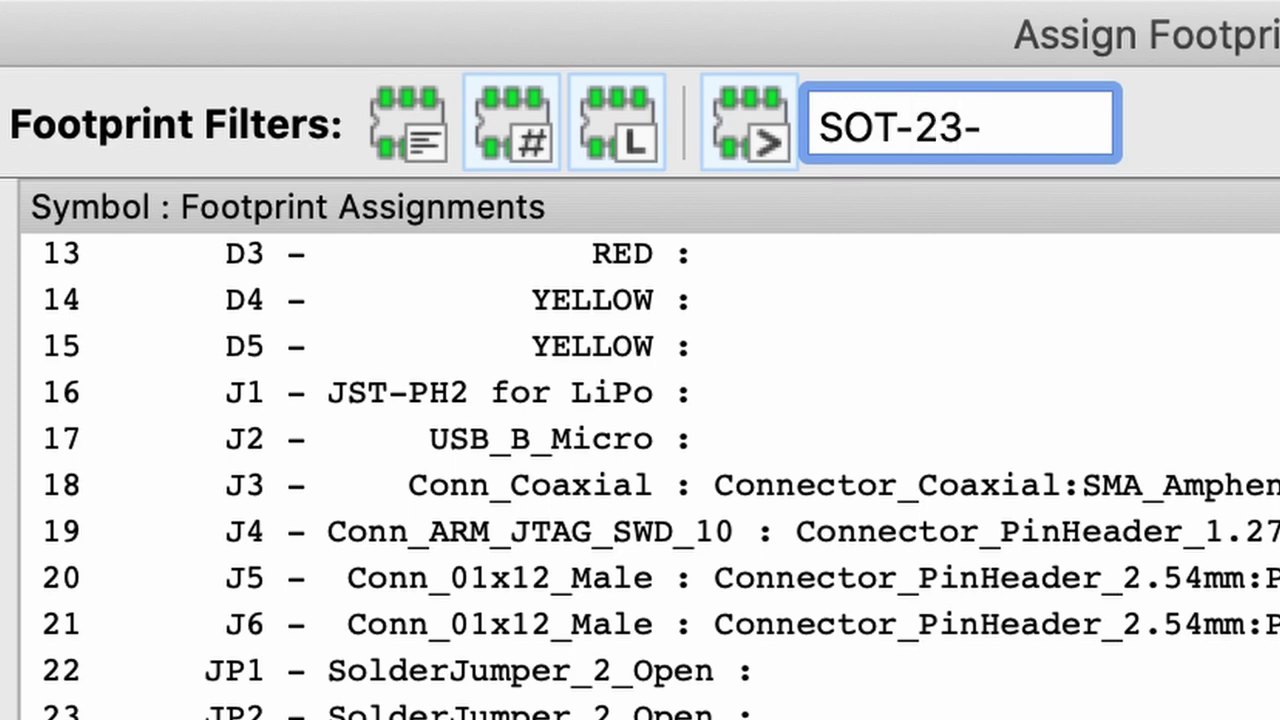
type("5")
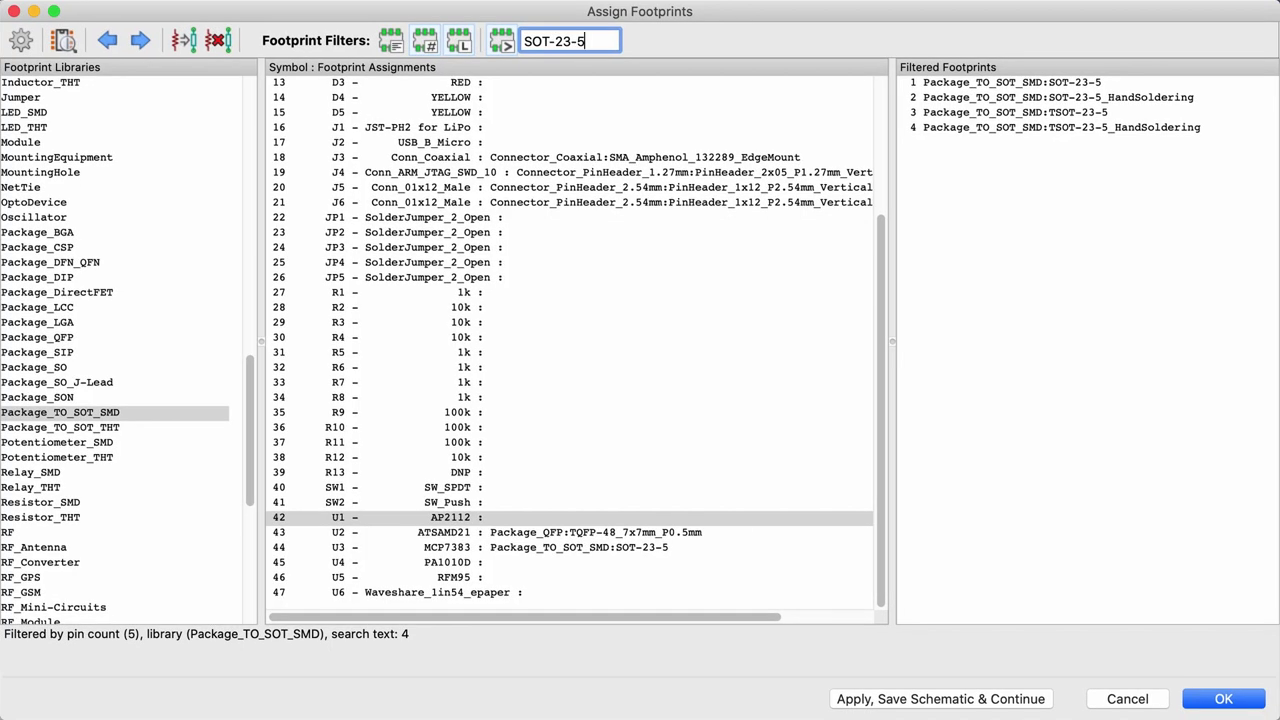
left_click(1108, 99)
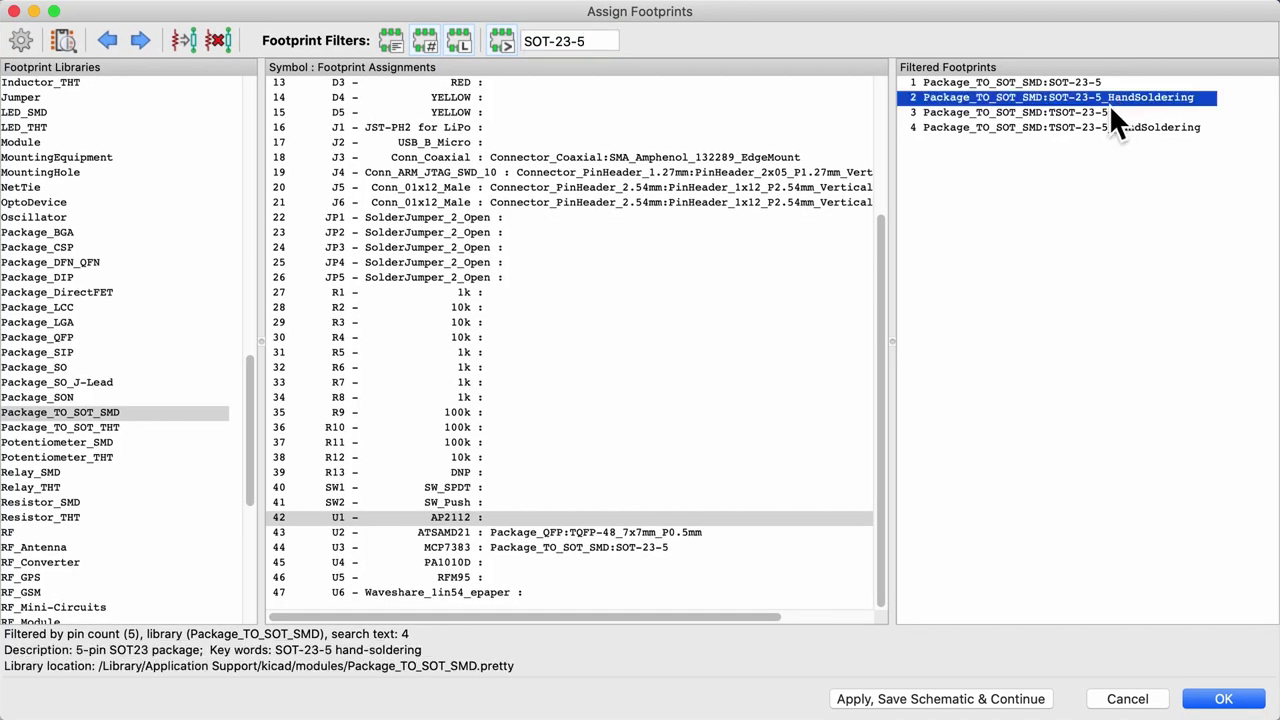
right_click(1116, 104)
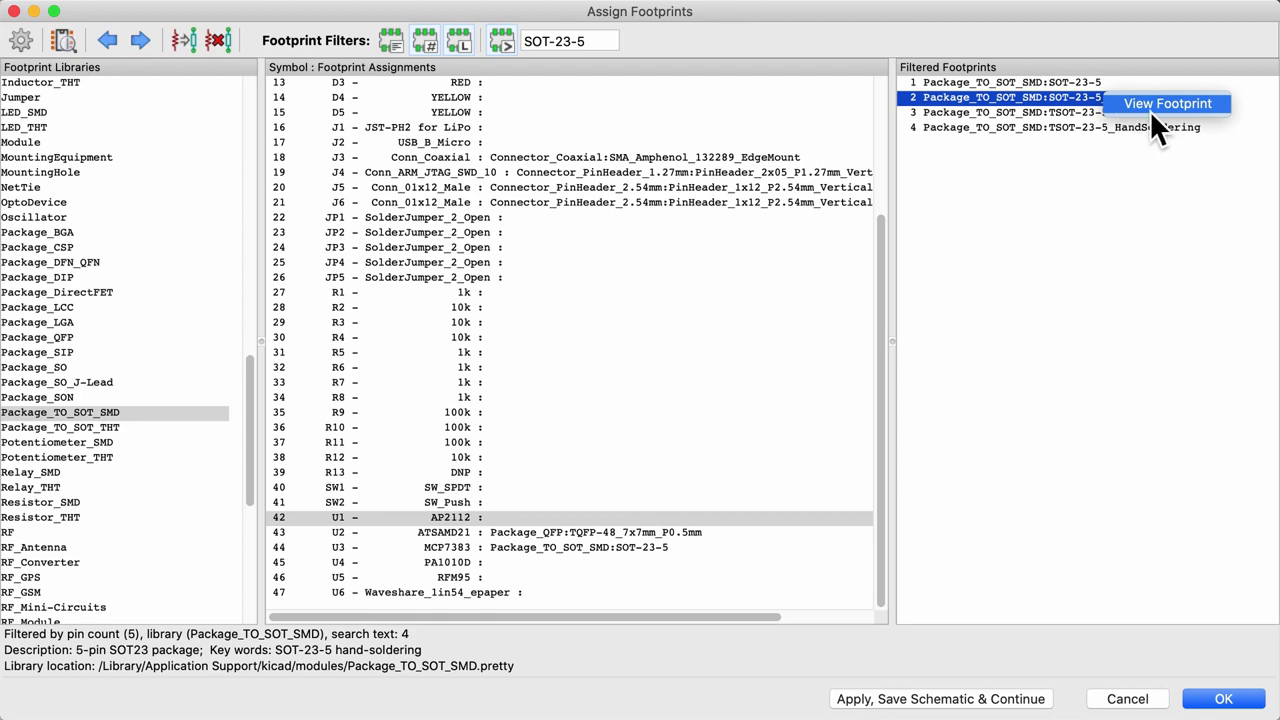
left_click(1150, 104)
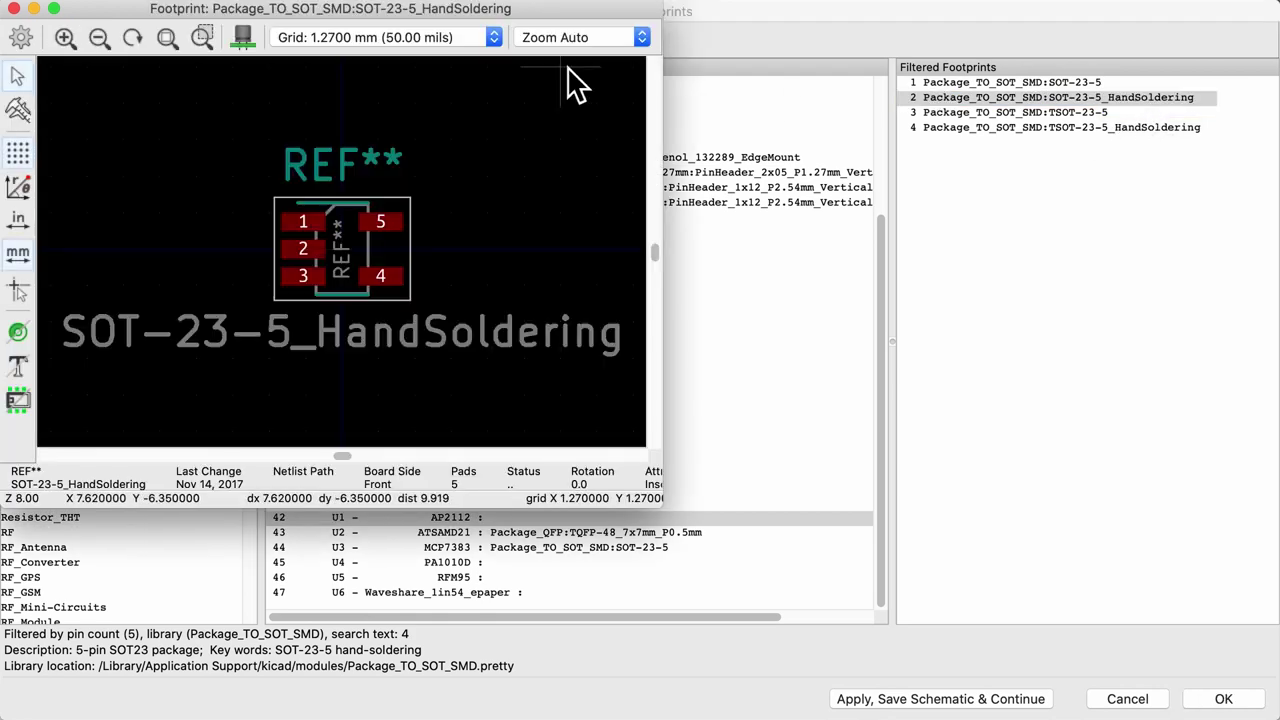
left_click(672, 514)
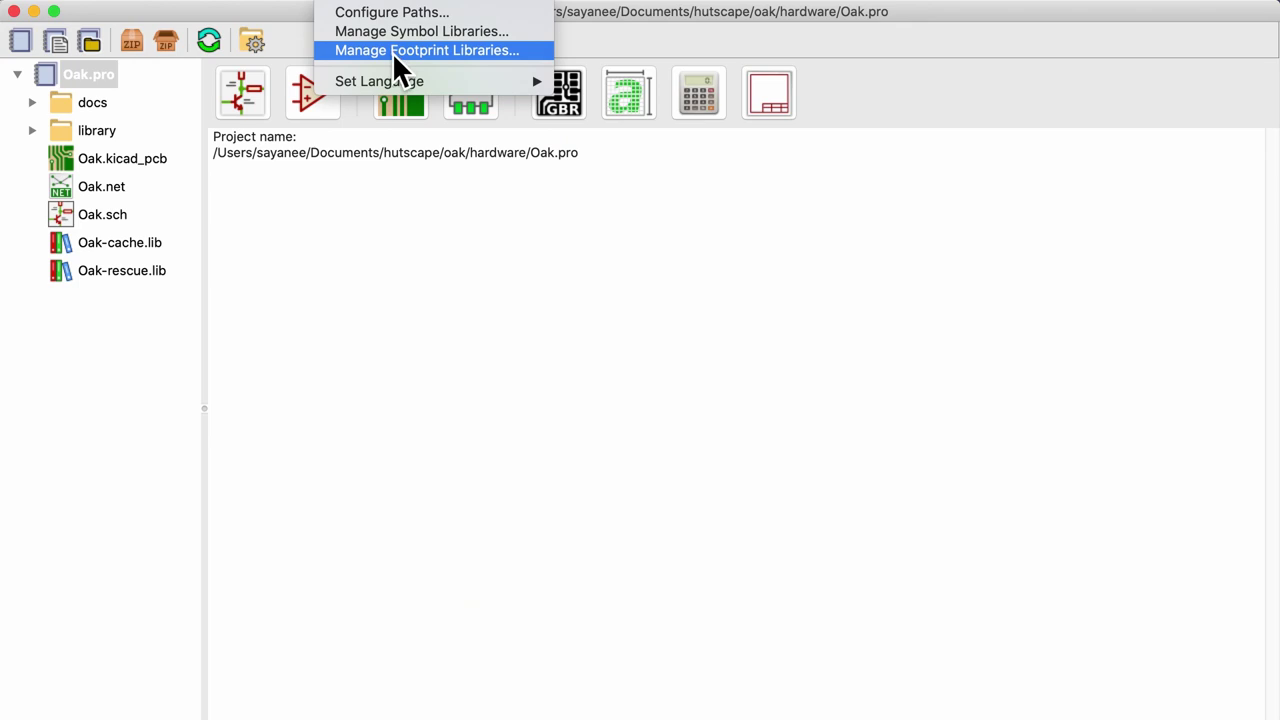
Add the project's GPS.pretty folder as a project-specific footprint library.
left_click(392, 52)
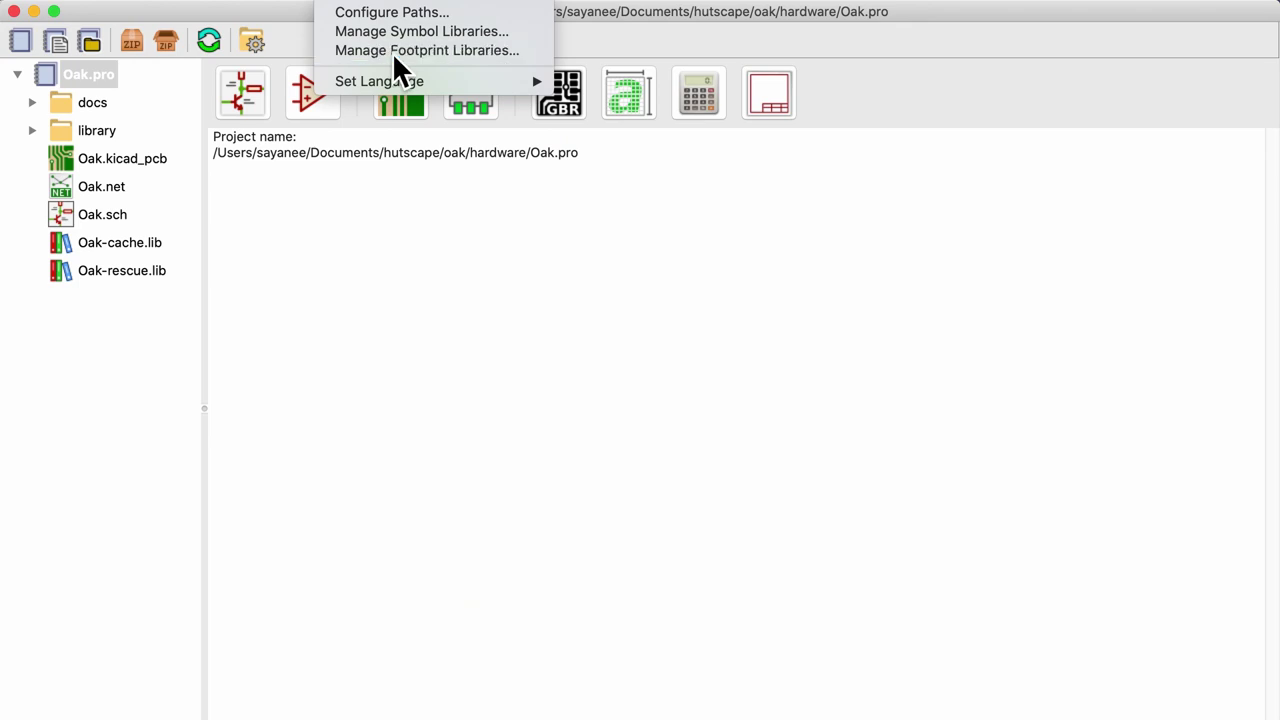
left_click(367, 104)
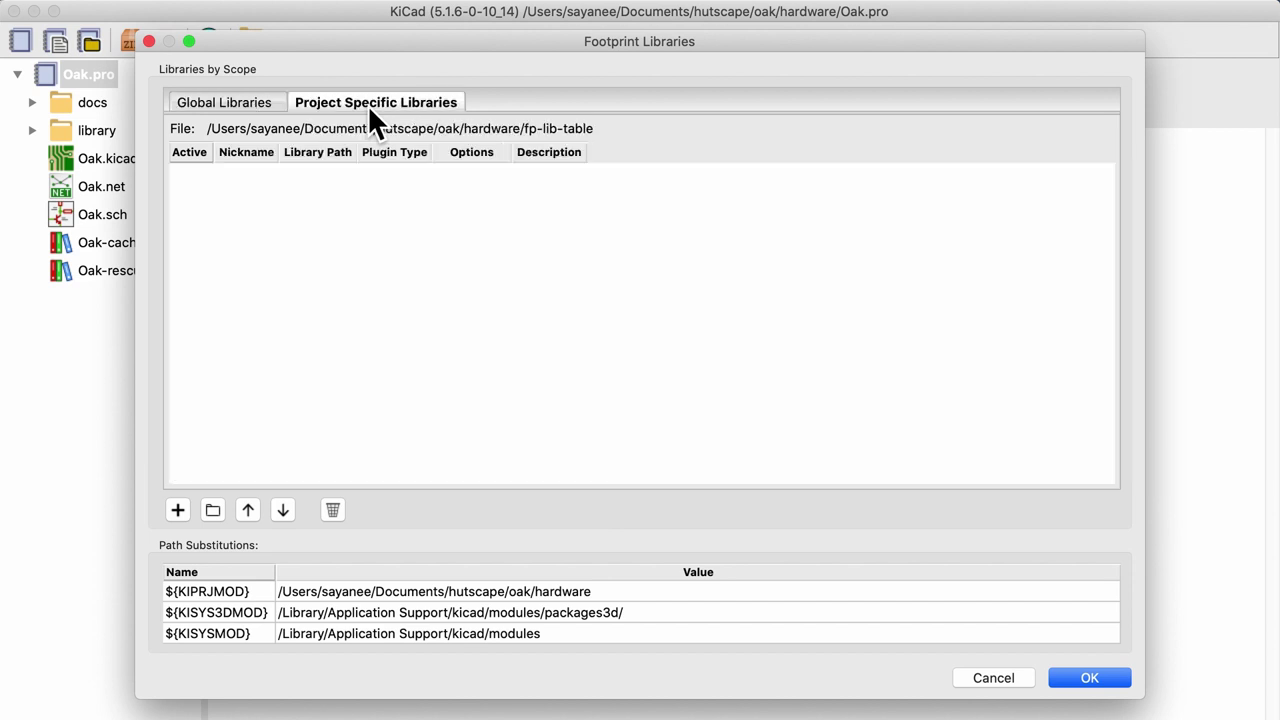
left_click(185, 513)
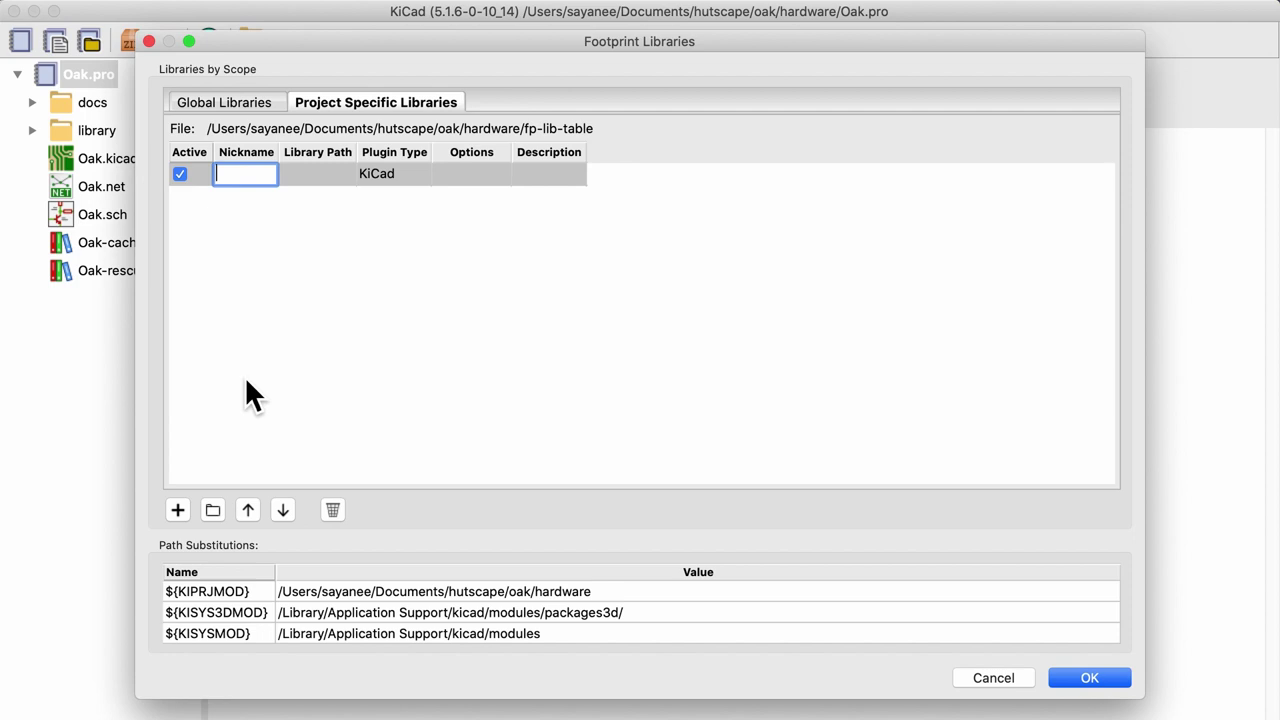
left_click(212, 510)
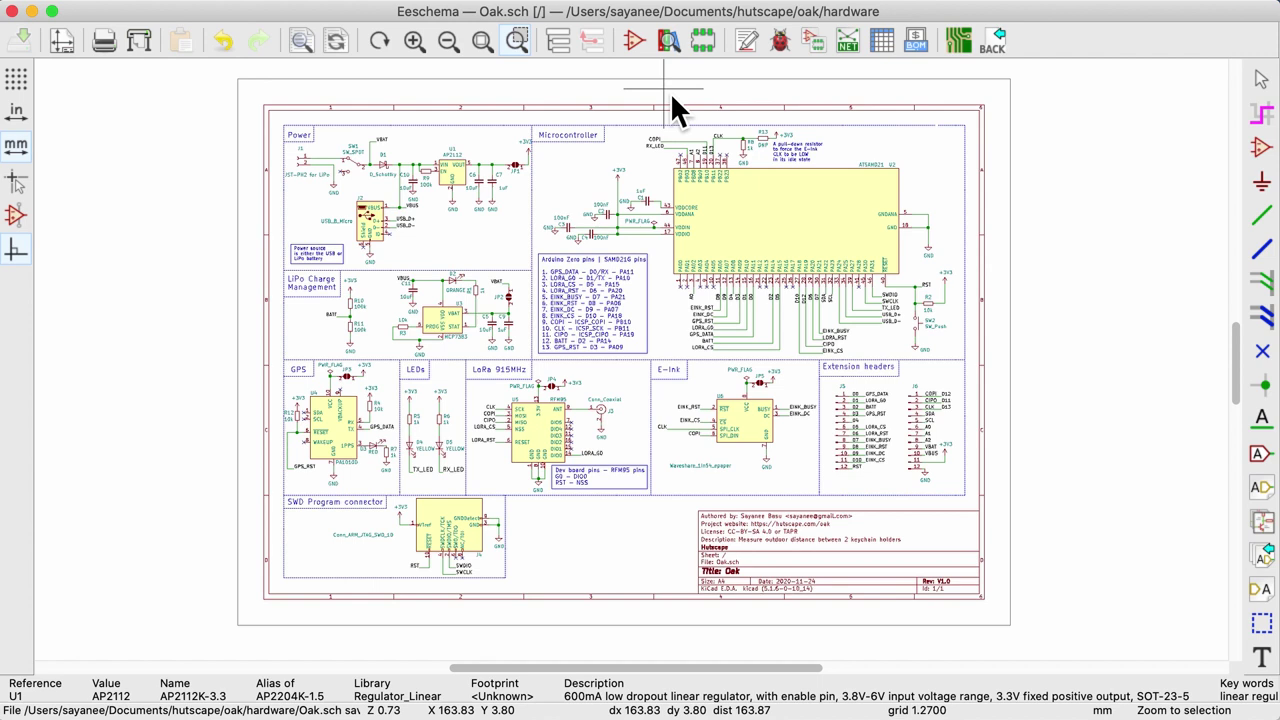
In CvPcb, show the CDTop_PA1010D_GPS library and select U4 PA1010D.
left_click(819, 45)
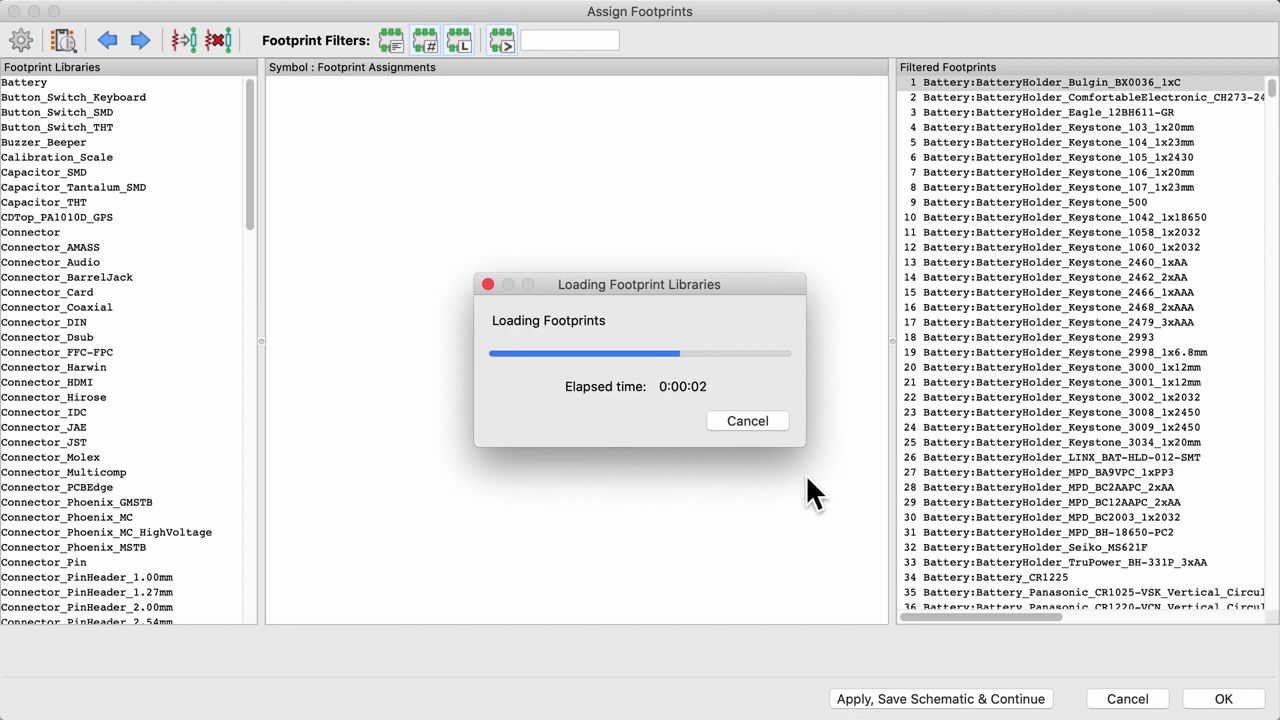
left_click(66, 218)
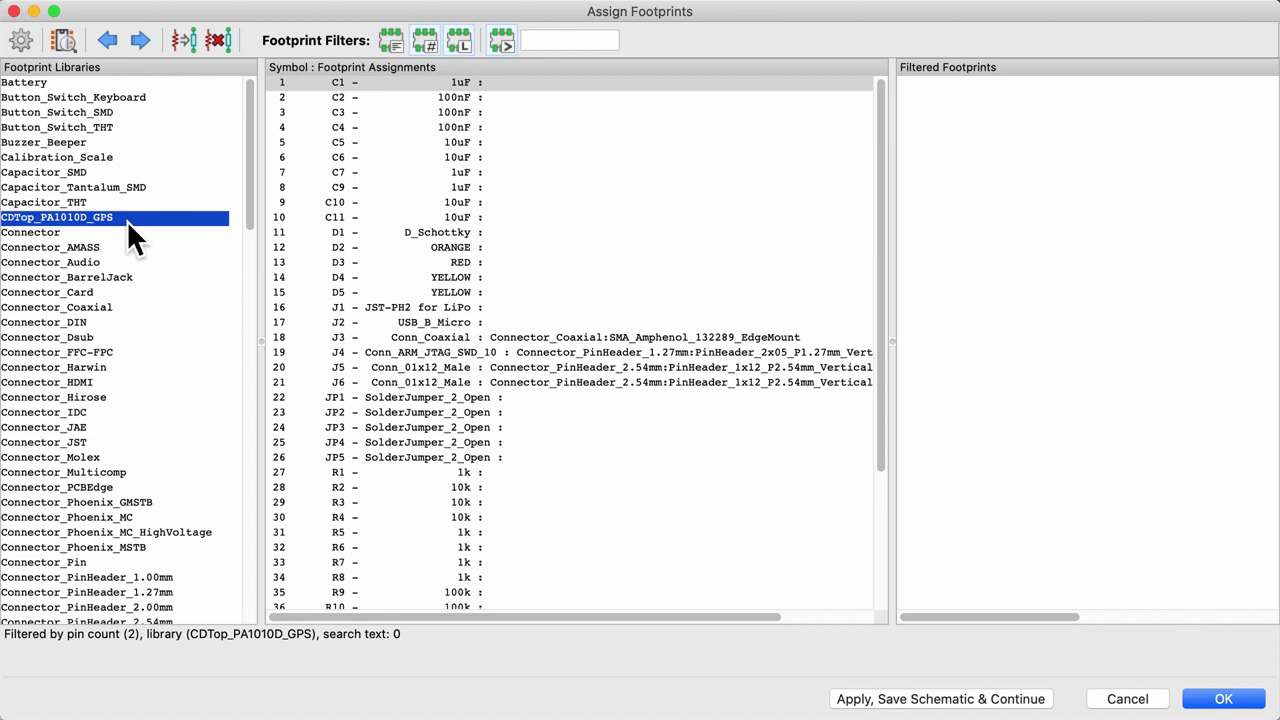
scroll(526, 466, "down", 5)
left_click(457, 564)
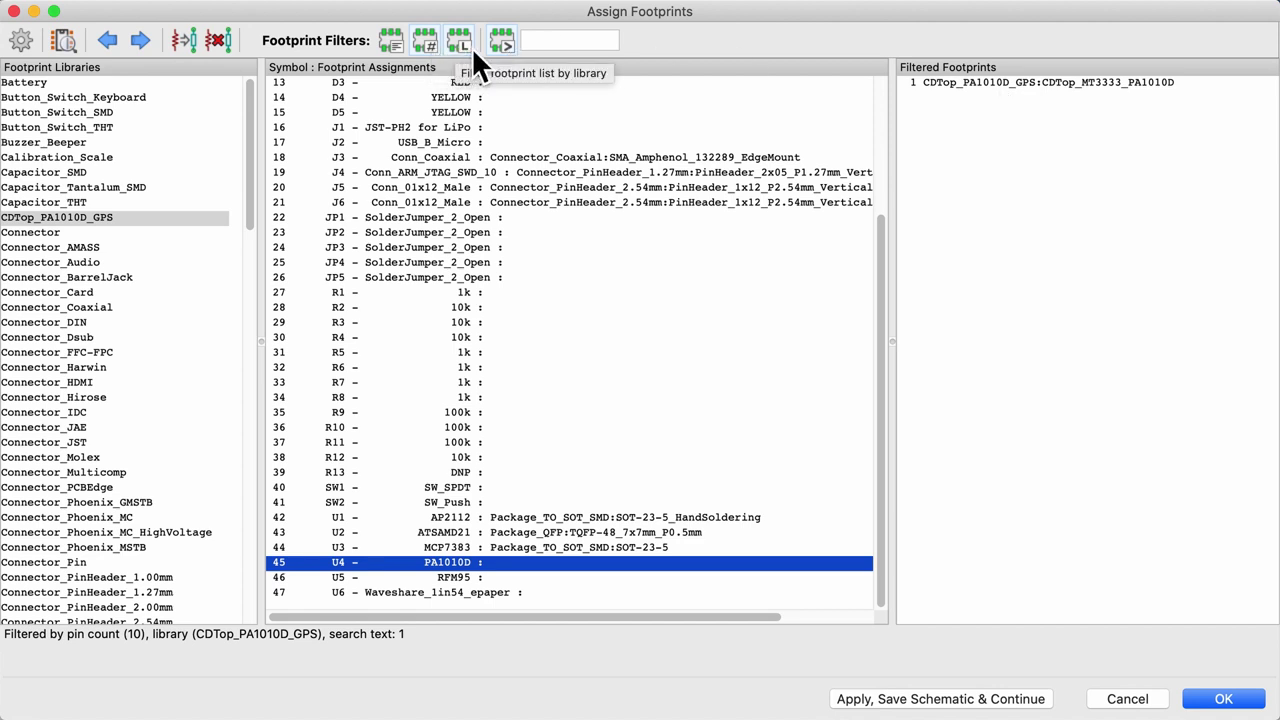
Preview the CDTop_MT3333_PA1010D footprint and assign it to U4.
left_click(981, 83)
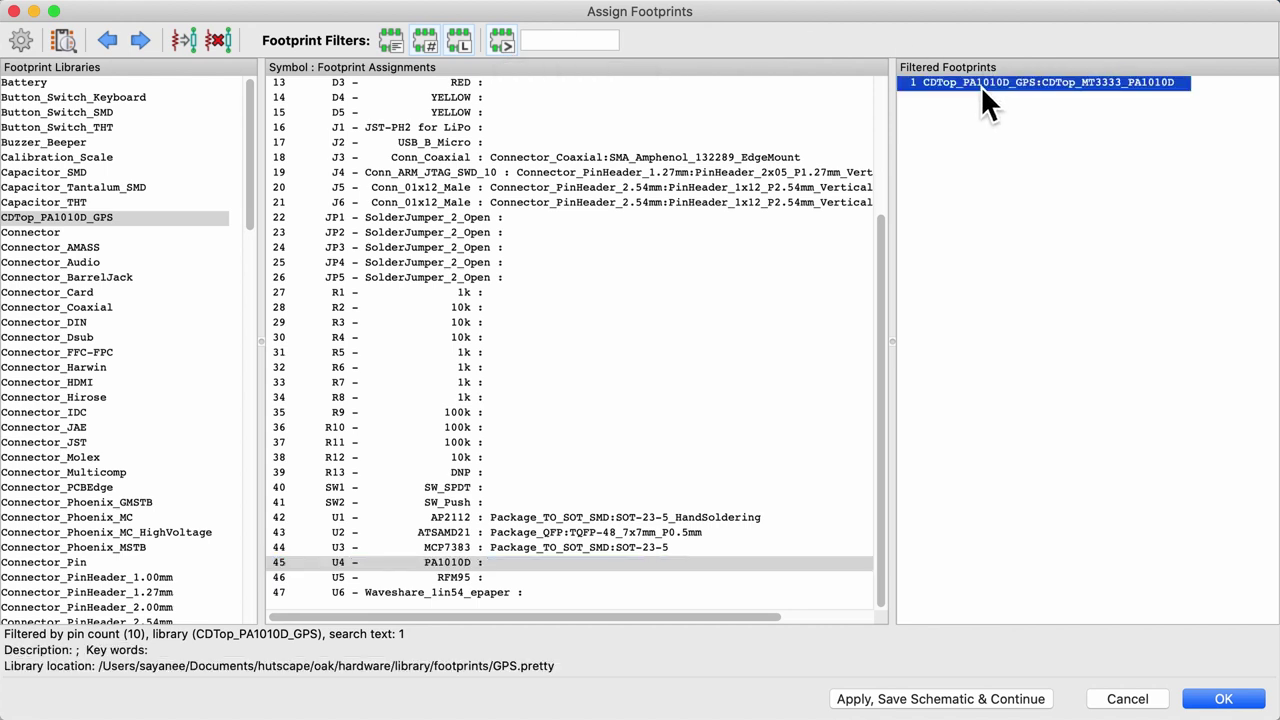
right_click(981, 85)
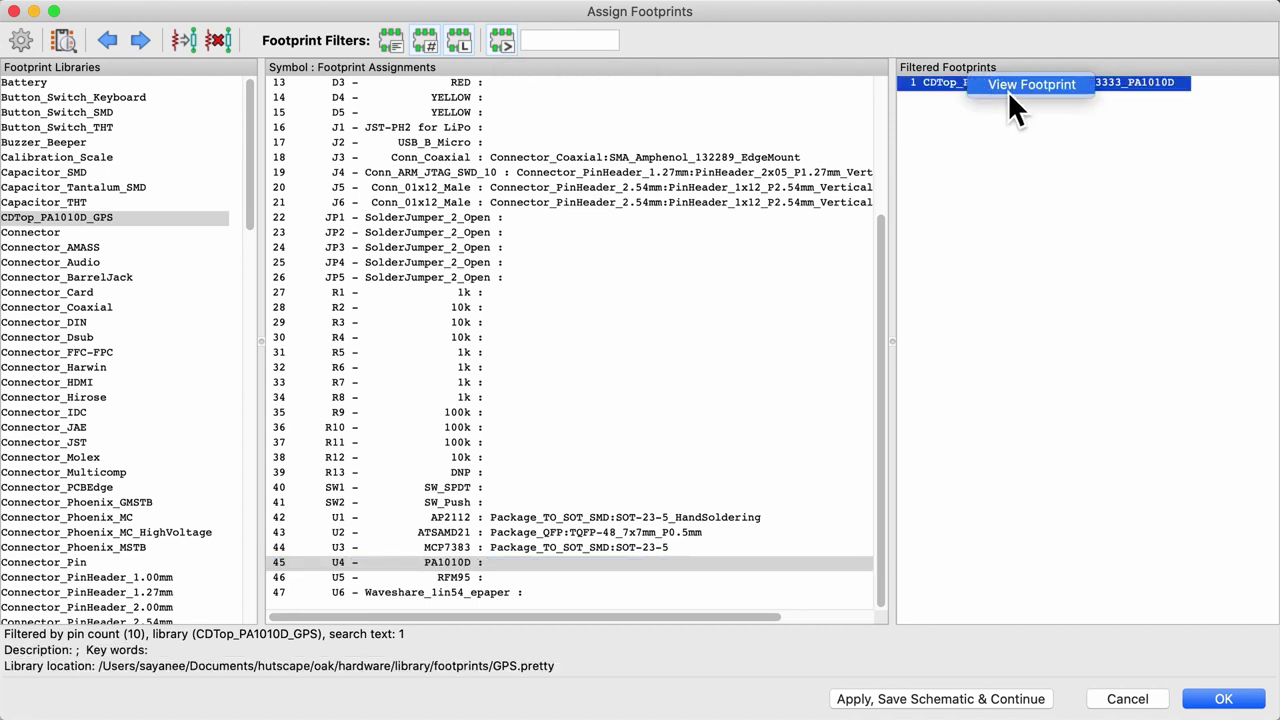
left_click(1008, 92)
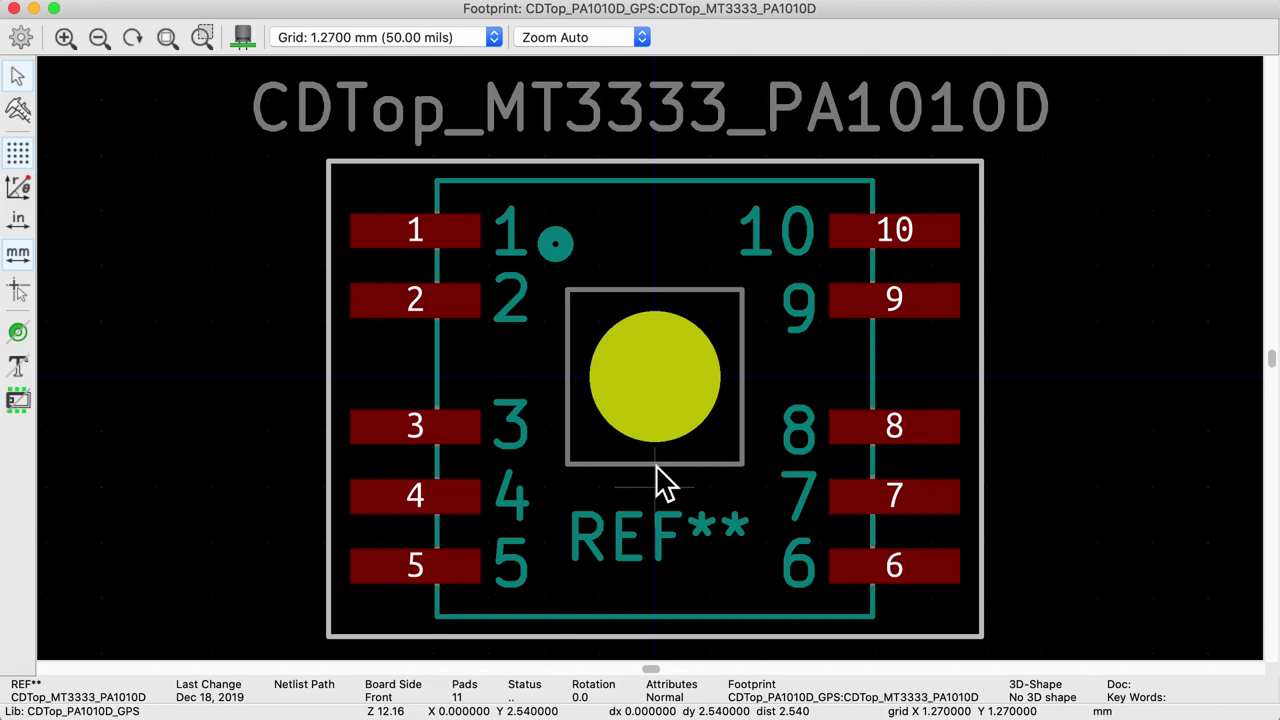
scroll(662, 440, "down", 3)
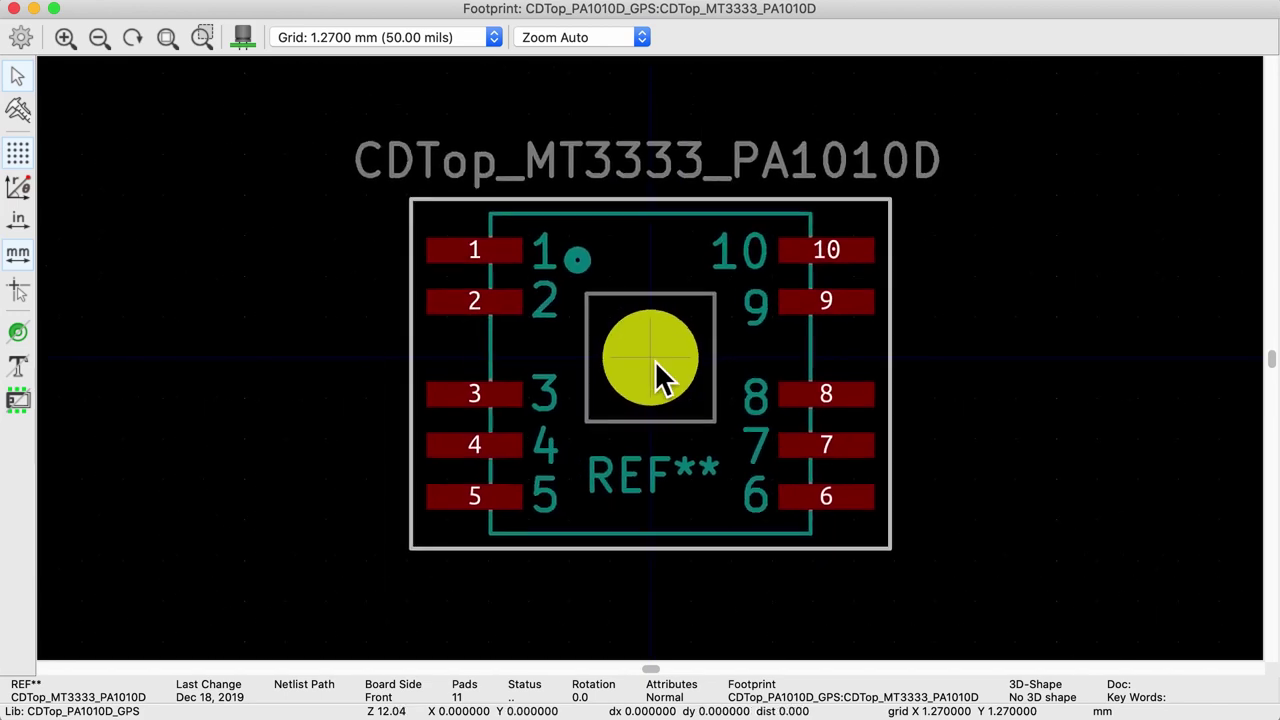
scroll(655, 360, "down", 3)
key("super+w")
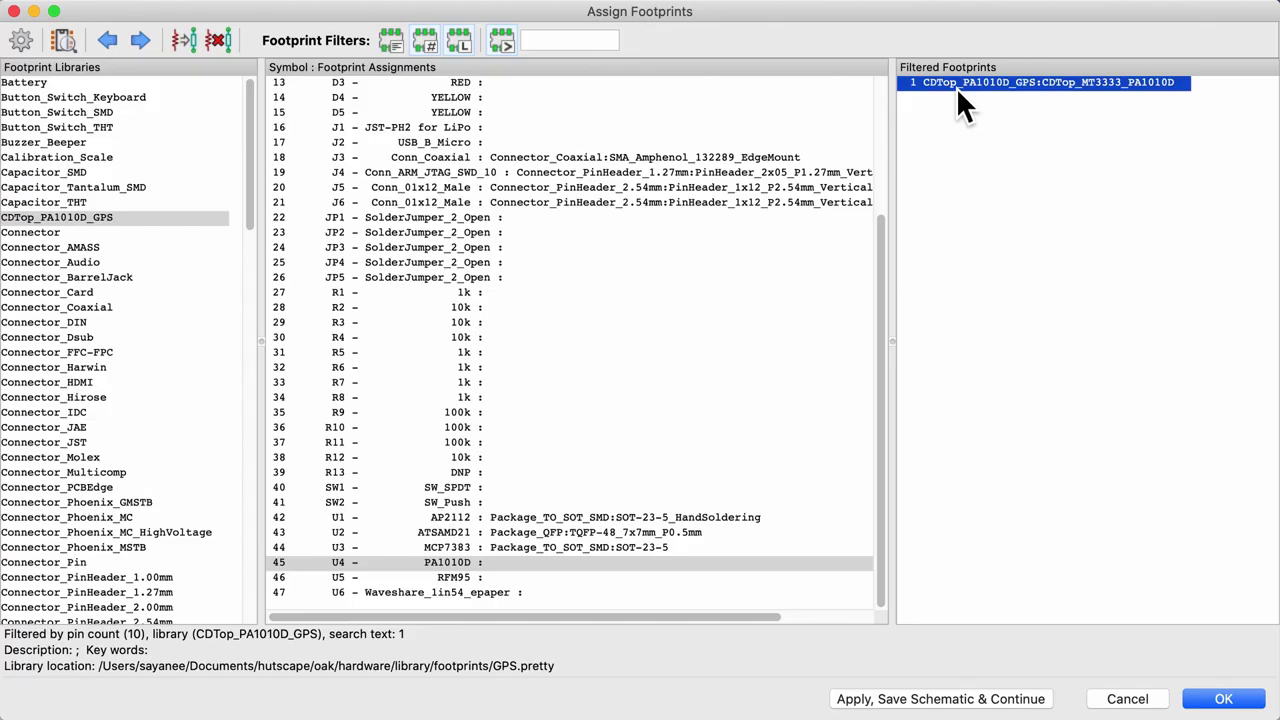
double_click(956, 88)
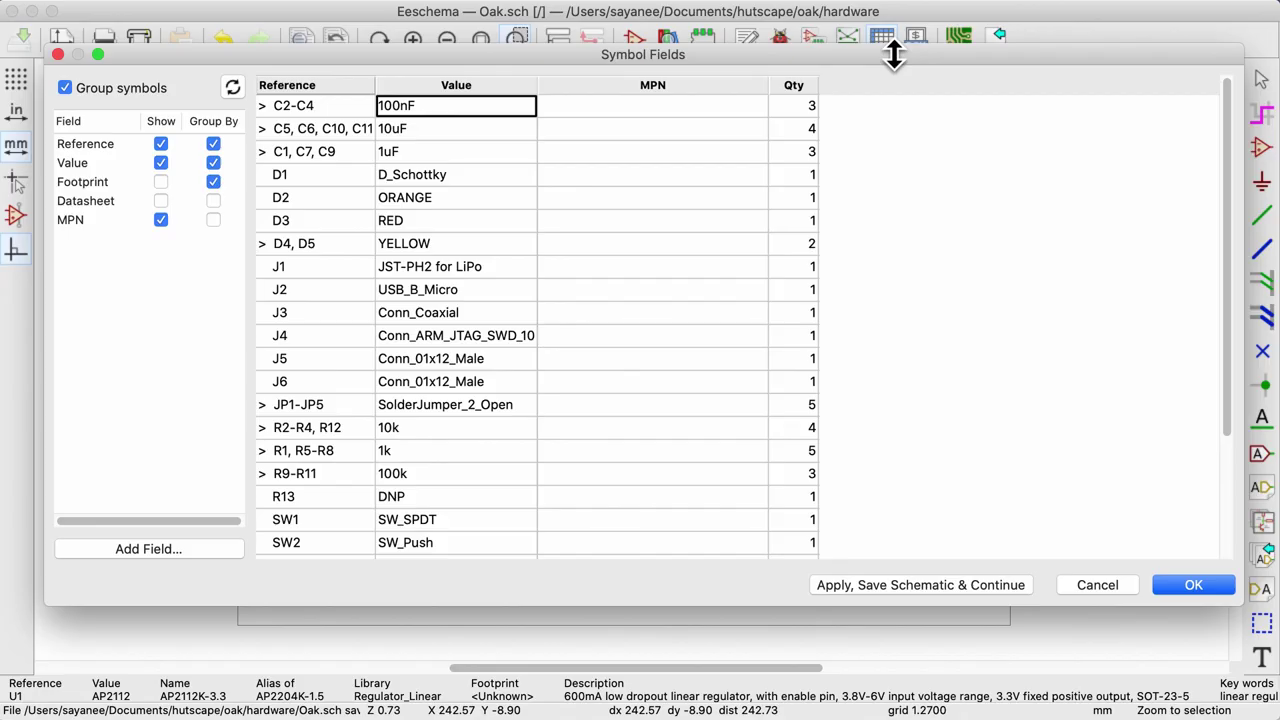
Expand the 10uF capacitor group (C5, C6, C10, C11) in the Symbol Fields table.
left_click(333, 132)
Search PartsBox for 'capacitor 0805 10uF' and open the LMK212ABJ106KGHT details.
left_click(336, 136)
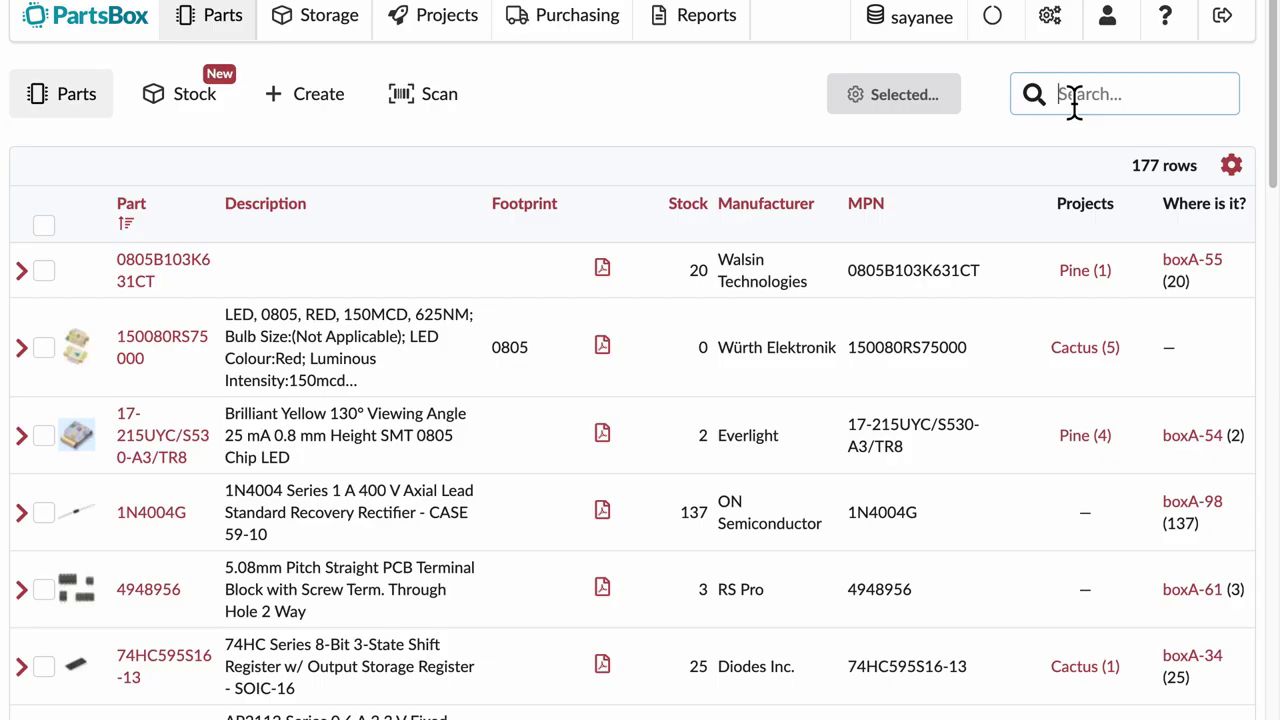
type("capacitor")
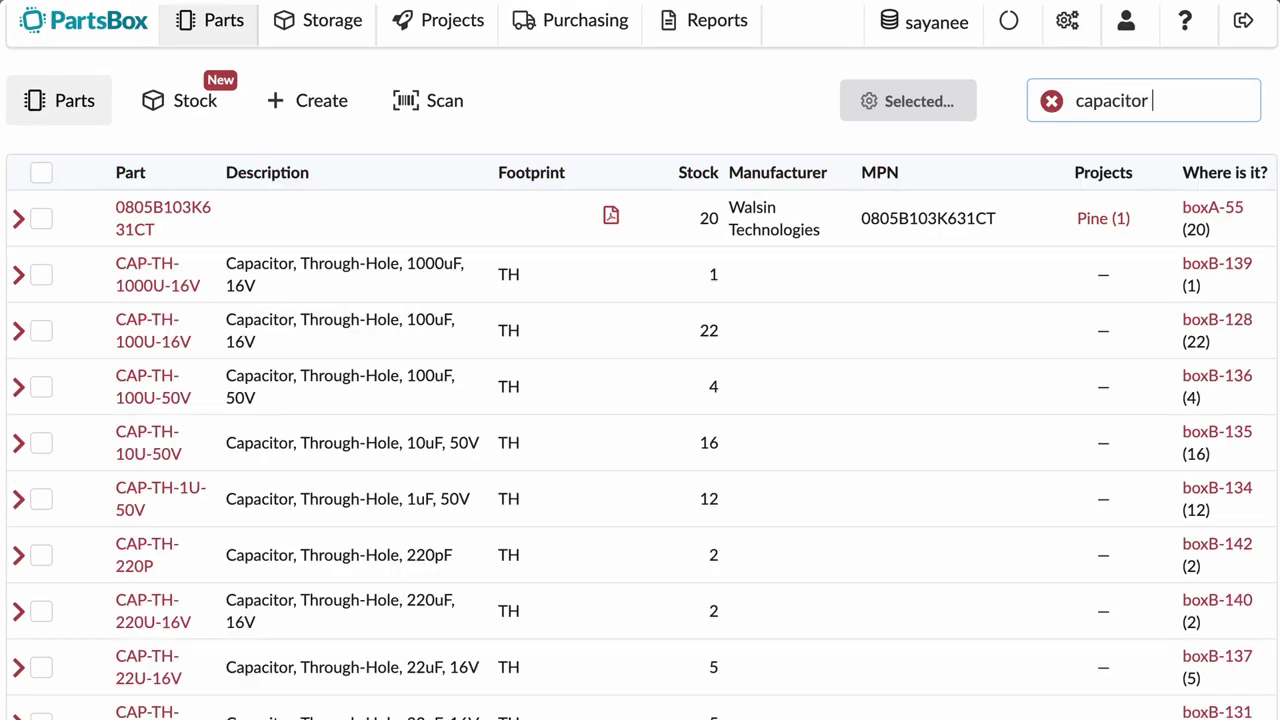
type(" 0805")
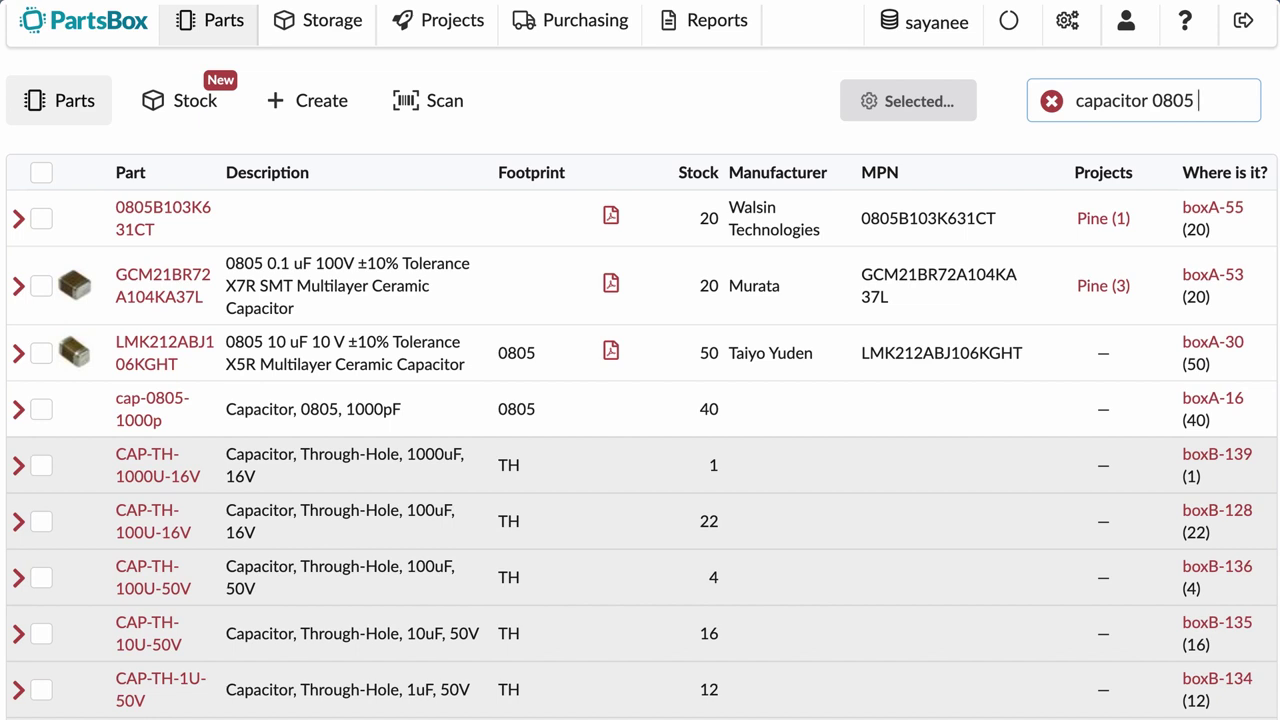
type(" 10uF")
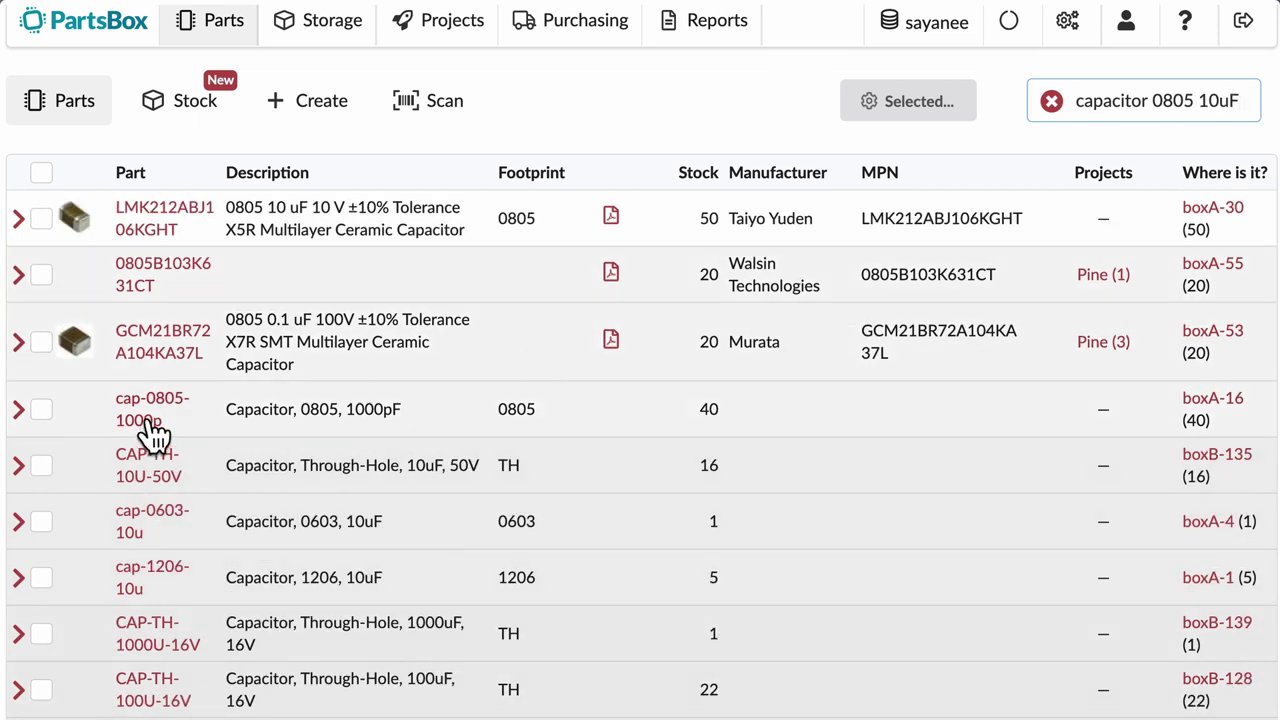
double_click(710, 222)
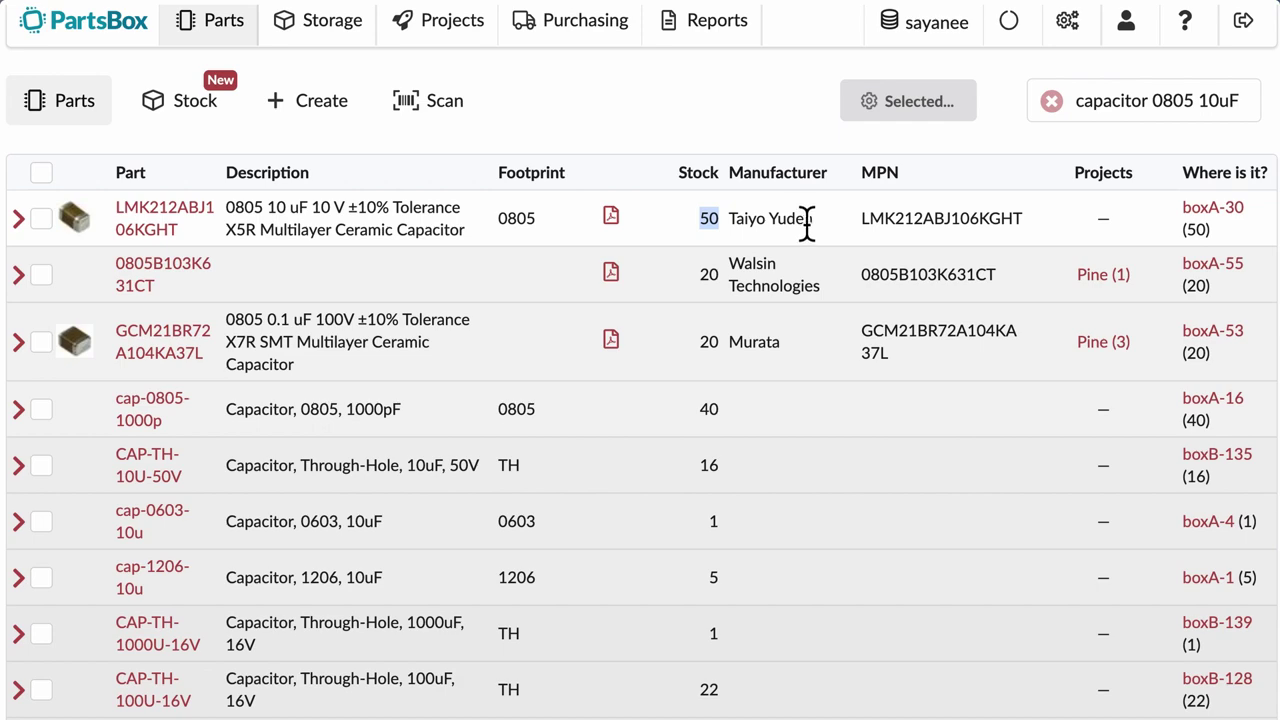
left_click(165, 220)
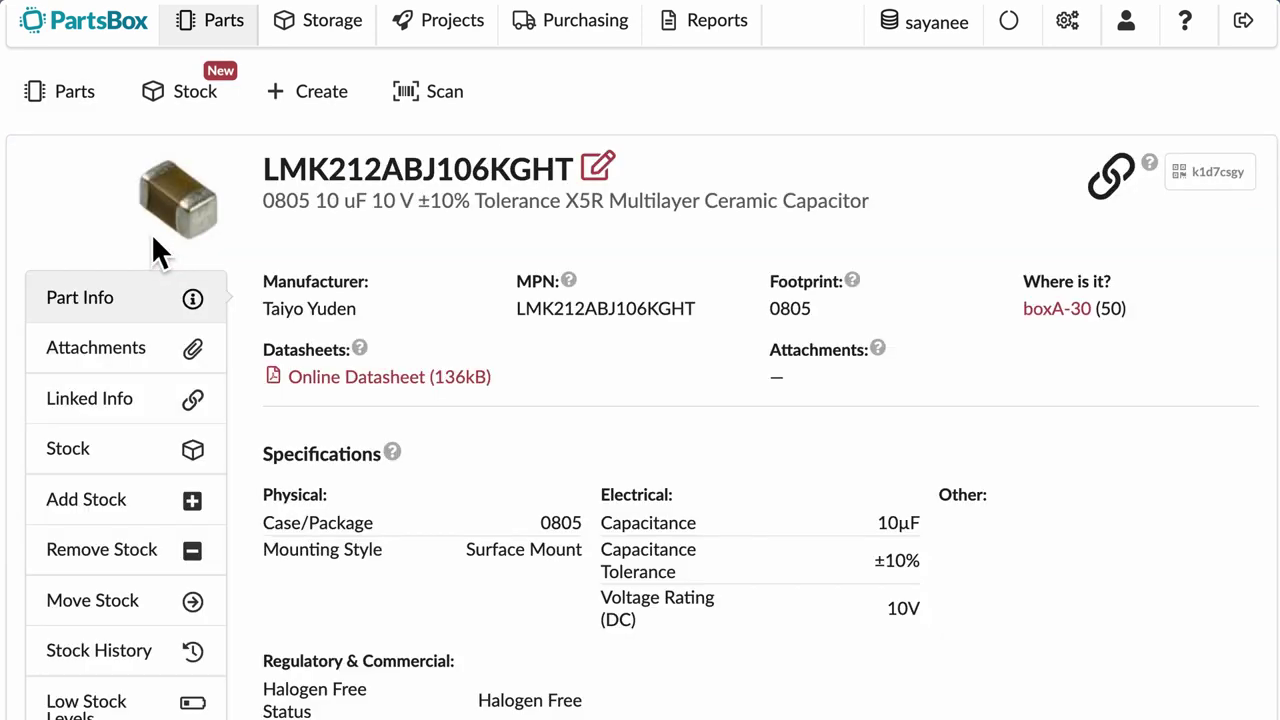
scroll(730, 405, "down", 10)
Add the LMK212ABJ106KGHT capacitor to the Oak project.
left_click(1230, 457)
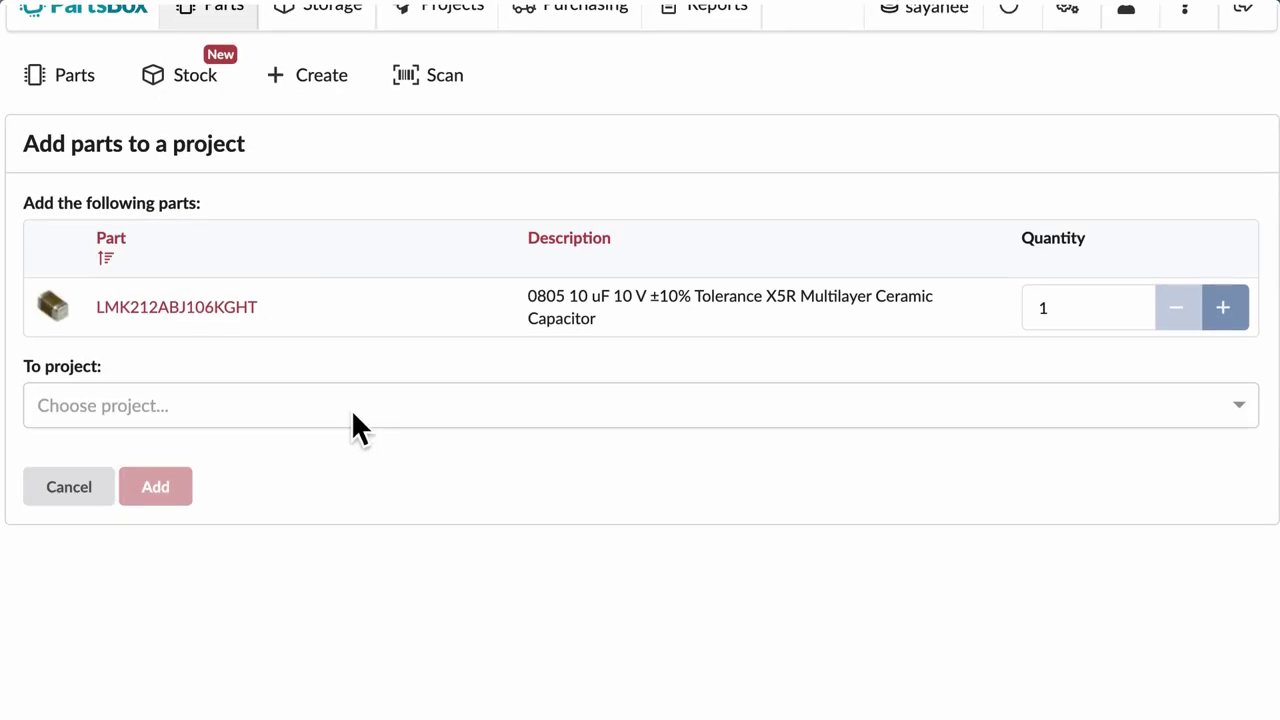
left_click(351, 415)
left_click(260, 455)
left_click(168, 507)
scroll(271, 303, "down", 2)
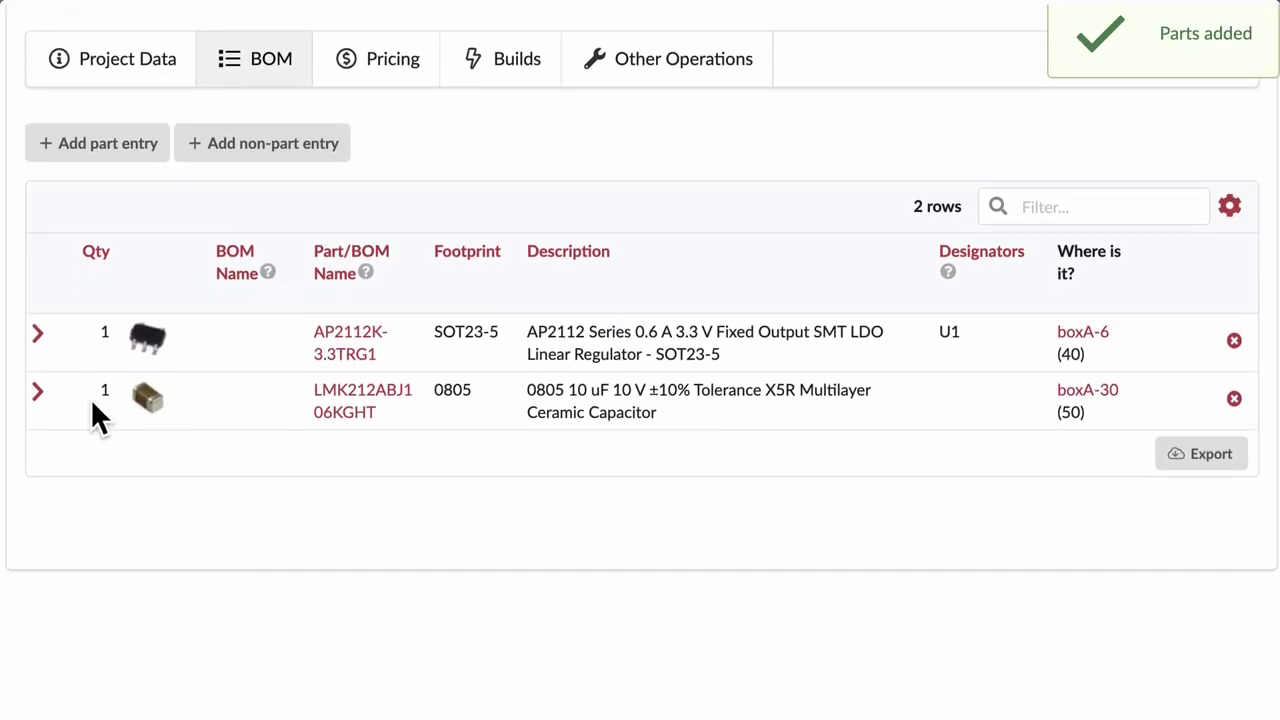
Set the capacitor's BOM quantity to 4 with designators C5, C6, C10, C11.
left_click(57, 408)
scroll(150, 430, "down", 1)
left_click(238, 440)
left_click(238, 440)
left_click(240, 440)
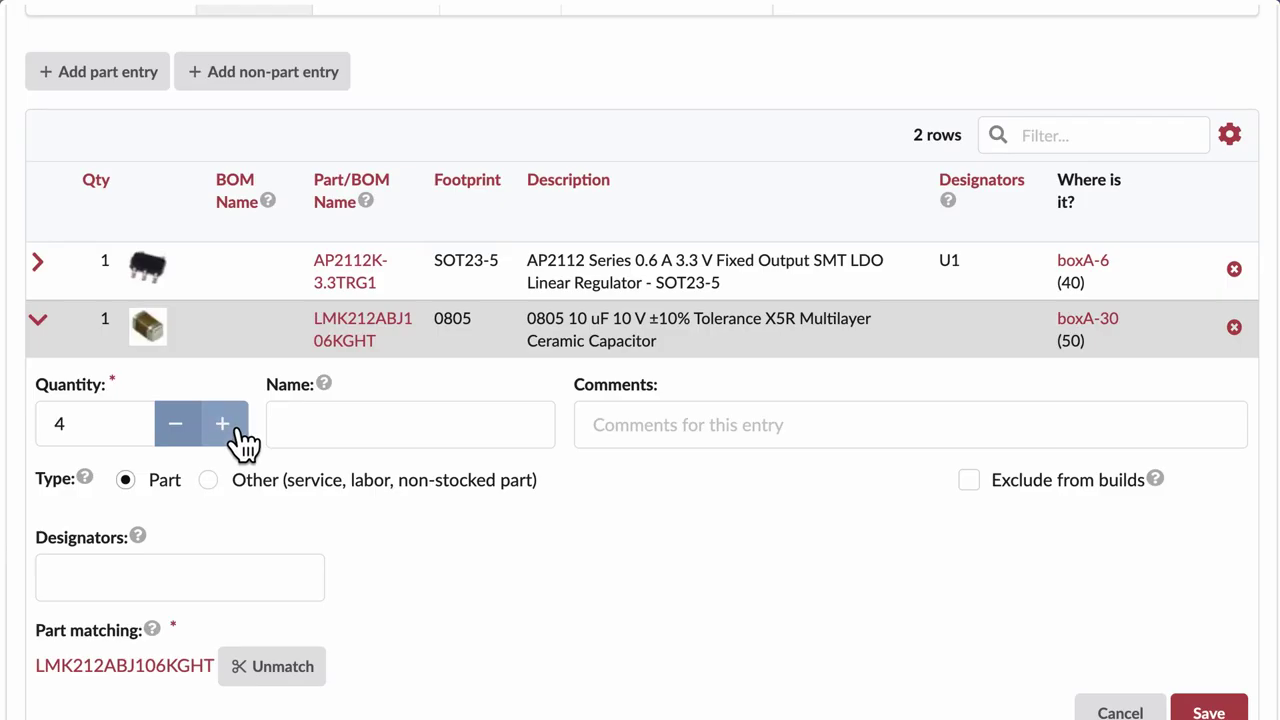
left_click(226, 583)
type("C5, C6, C10, C11")
key("ctrl+shift+Left")
key("ctrl+shift+Left")
key("ctrl+shift+Left")
key("ctrl+shift+Left")
scroll(553, 565, "down", 2)
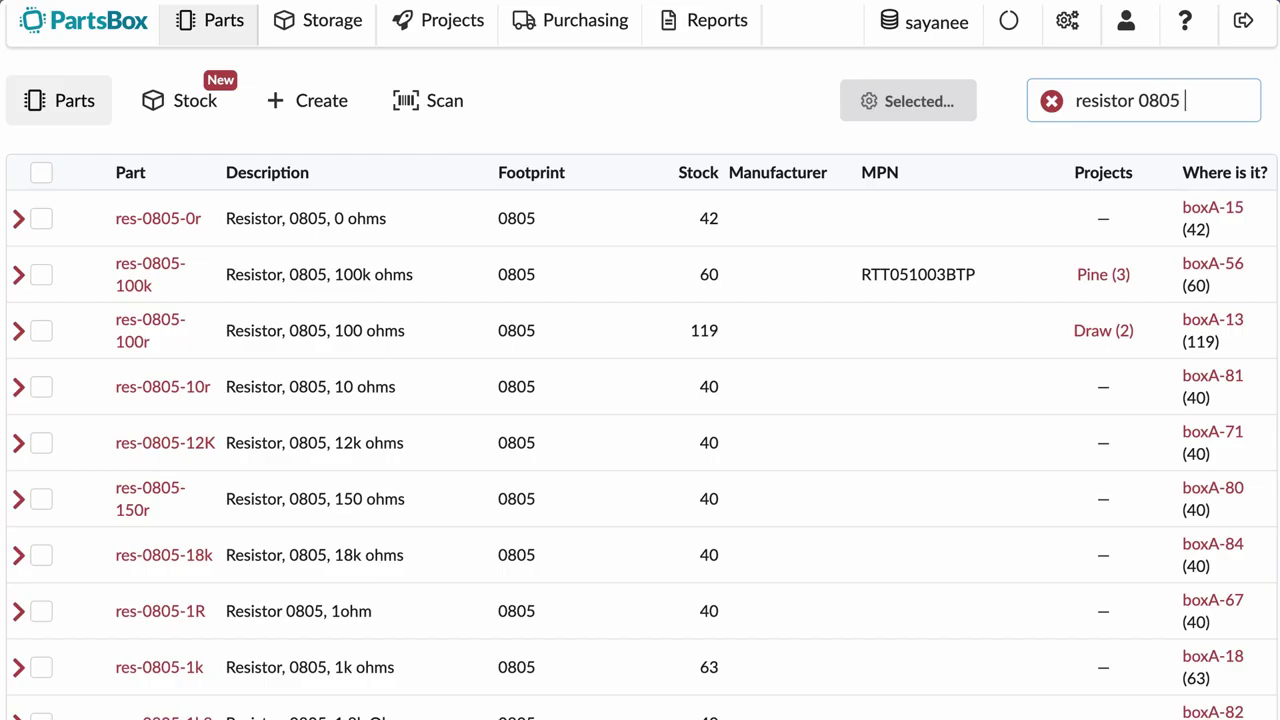
Search for the 100k resistor, check its stock of 60, and open res-0805-100k.
type("100k")
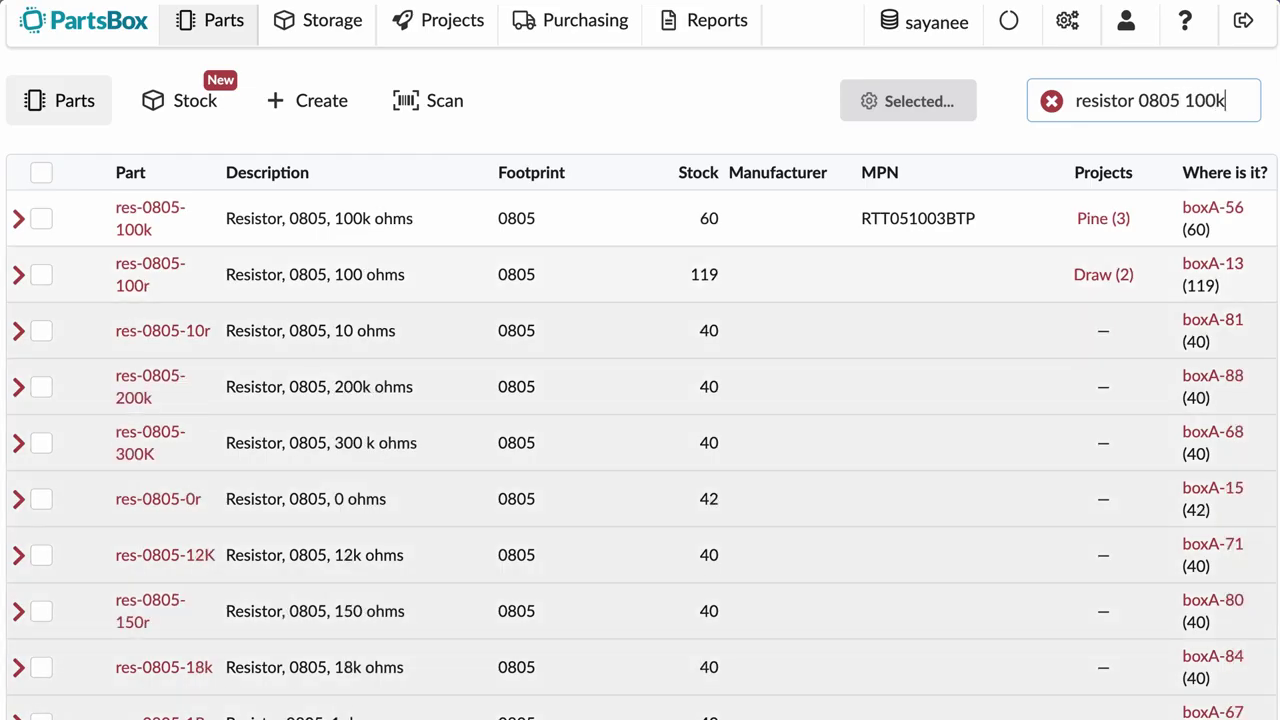
left_click(712, 228)
double_click(712, 228)
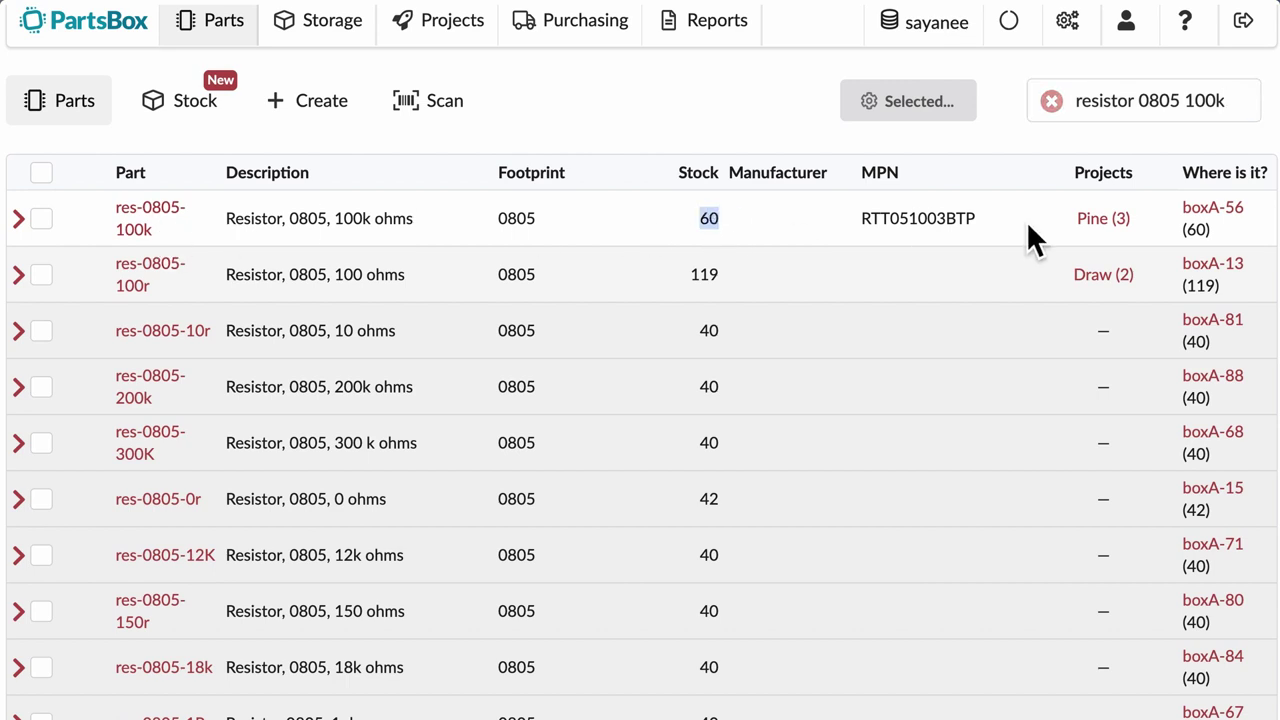
left_click(187, 234)
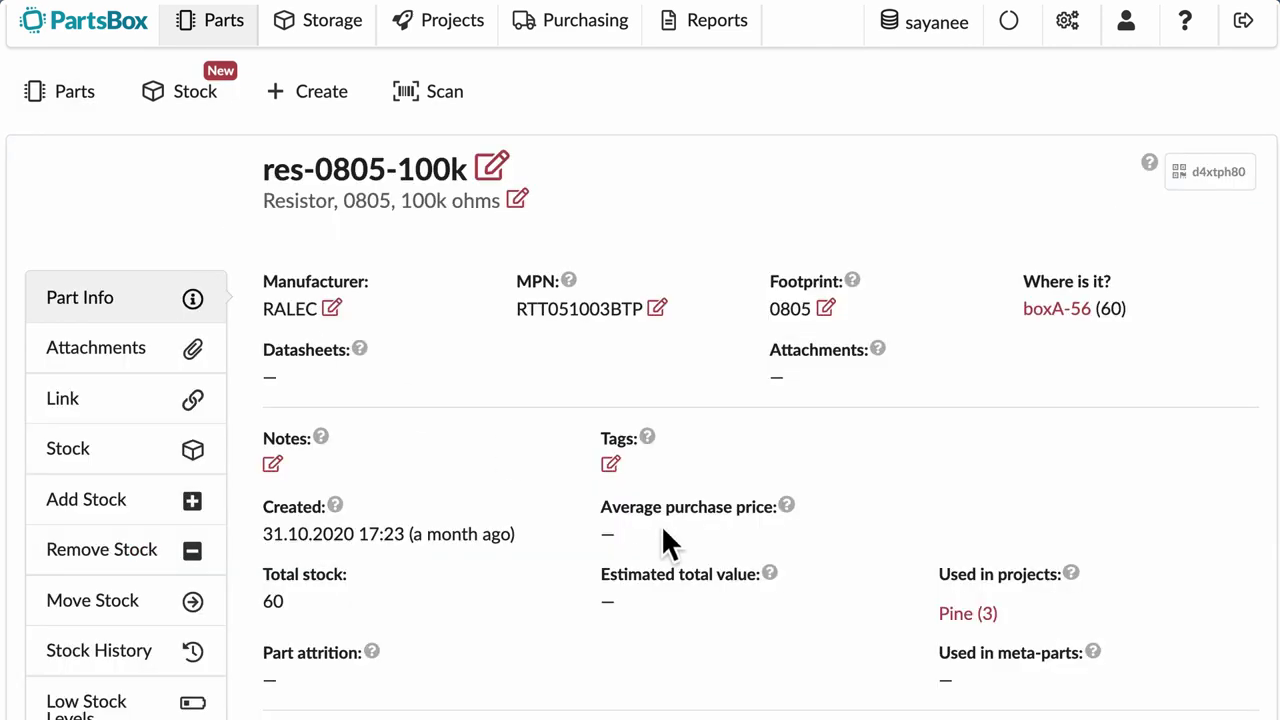
scroll(671, 543, "down", 10)
Add res-0805-100k to Oak with quantity 3 and designators R9-R11, then save.
left_click(1186, 136)
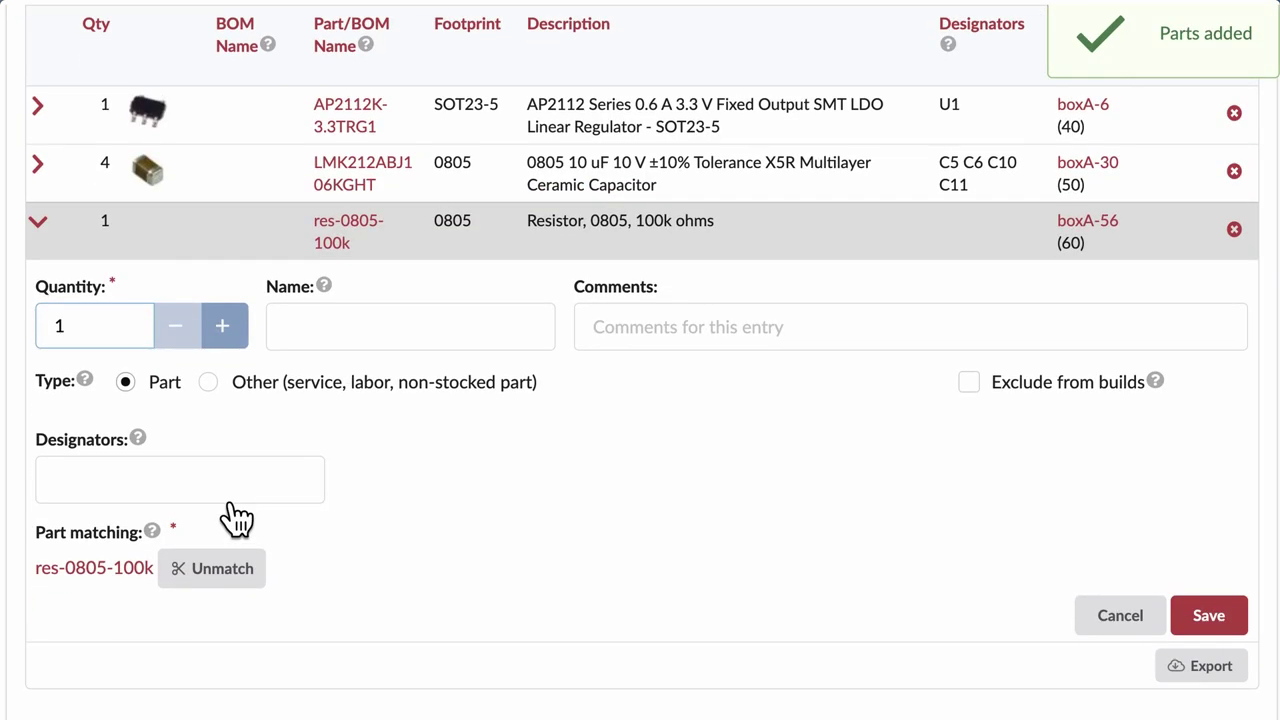
left_click(222, 326)
left_click(222, 326)
left_click(203, 495)
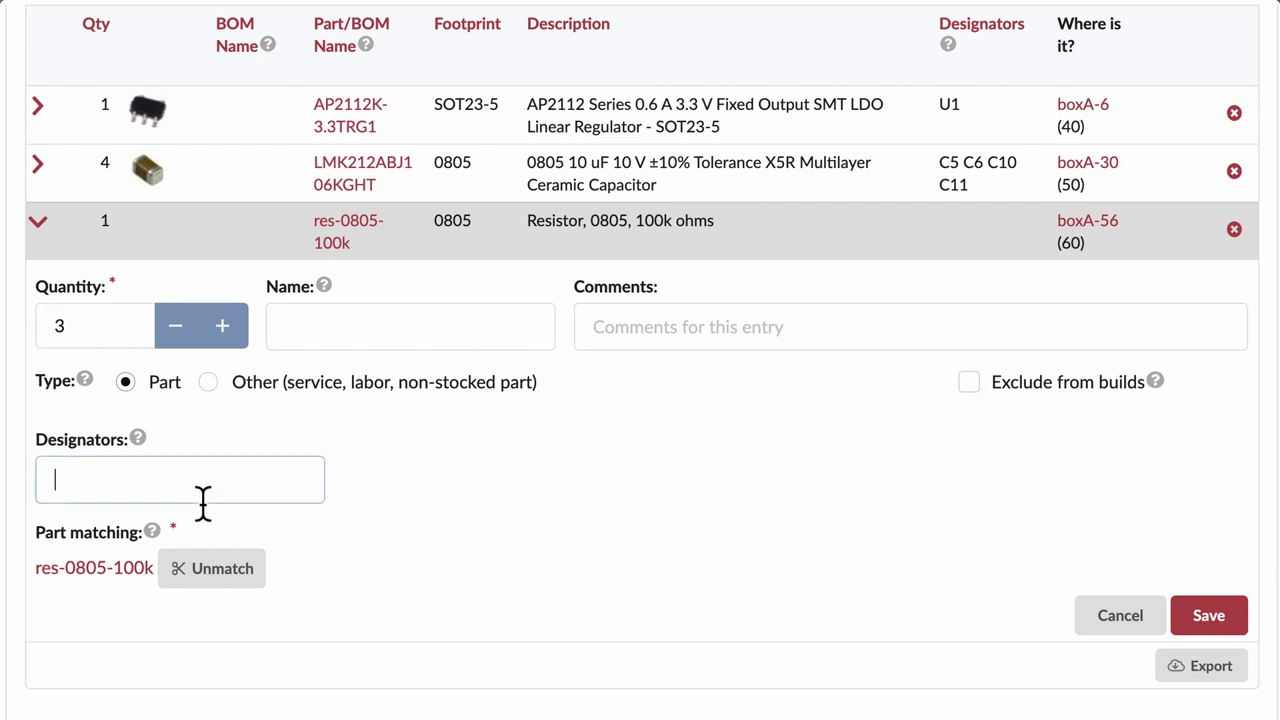
type("R9-R11")
key("BackSpace")
key("BackSpace")
left_click(1228, 622)
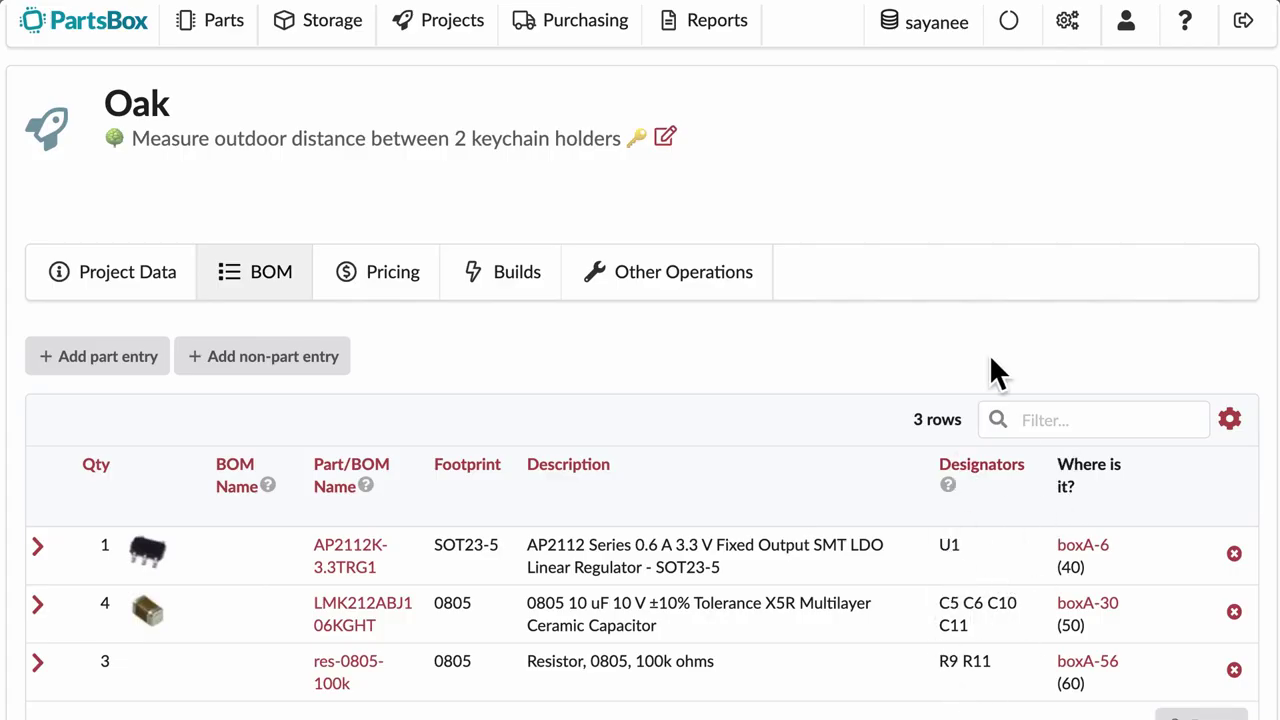
scroll(989, 354, "up", 1)
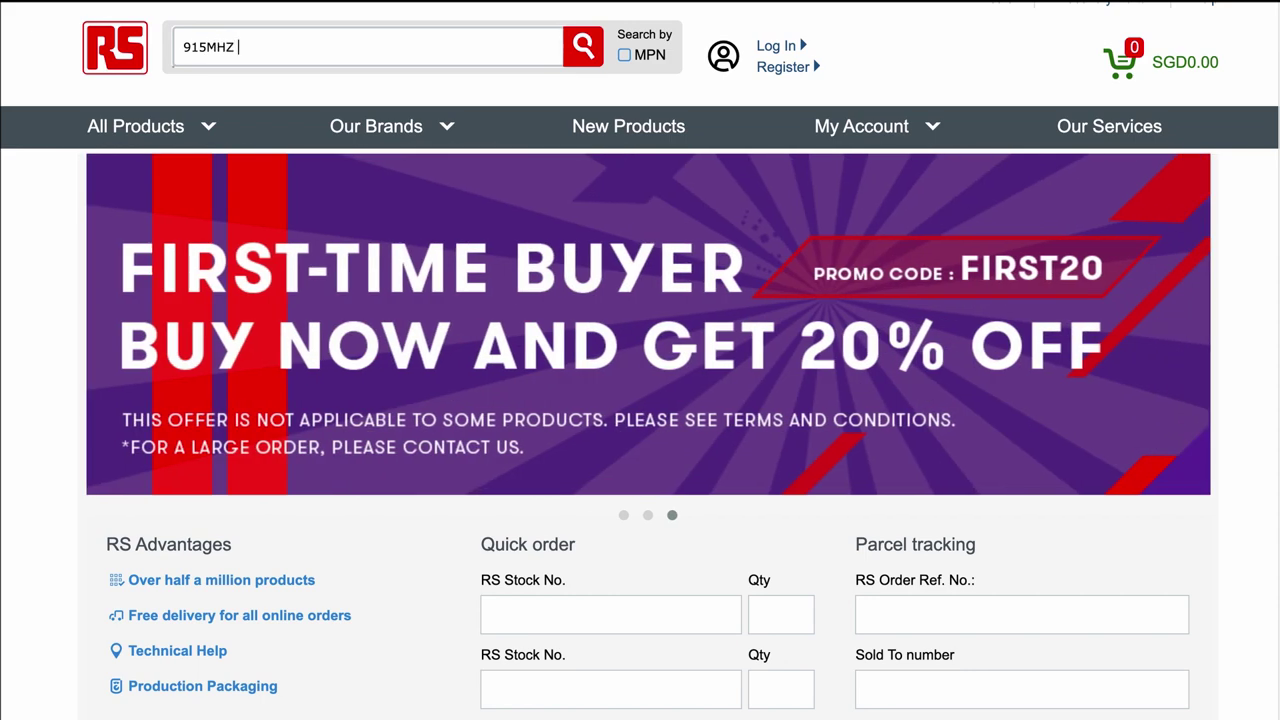
Search RS Components for '915MHZ stub antenna' and scroll through the four results.
type("MHZ stub a")
type("ntenna")
key("Return")
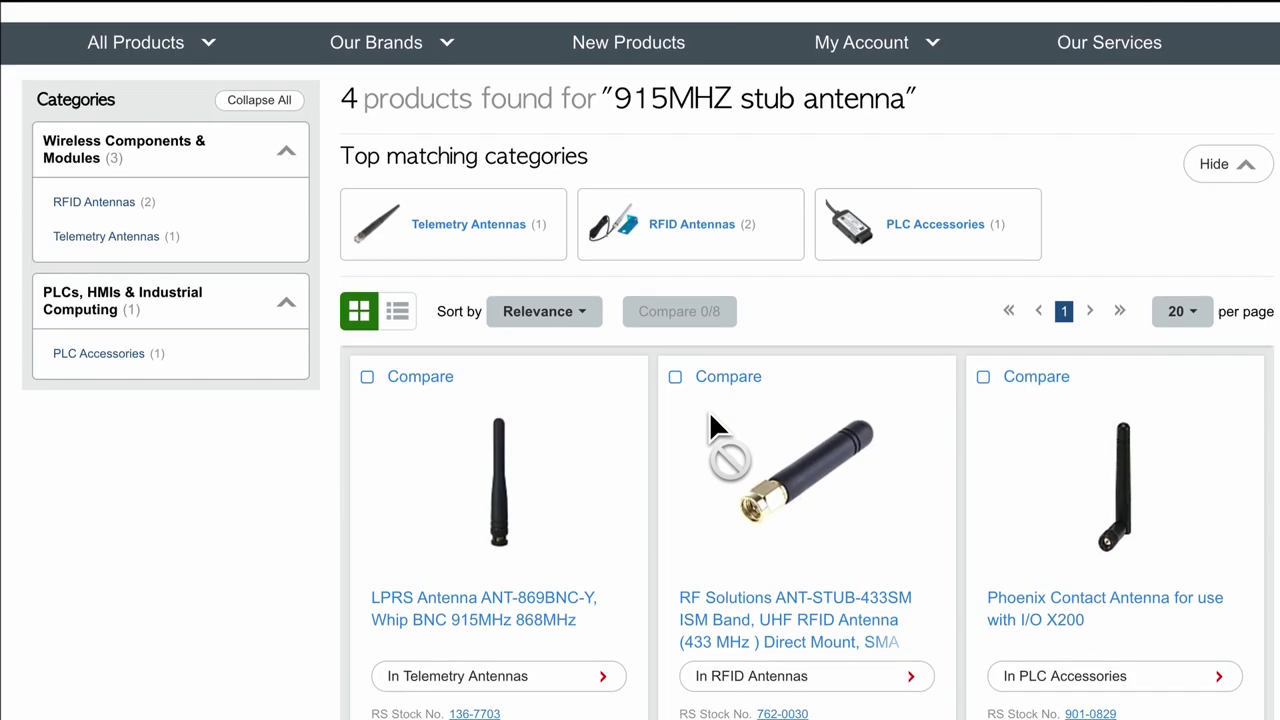
scroll(709, 410, "down", 3)
scroll(727, 435, "down", 2)
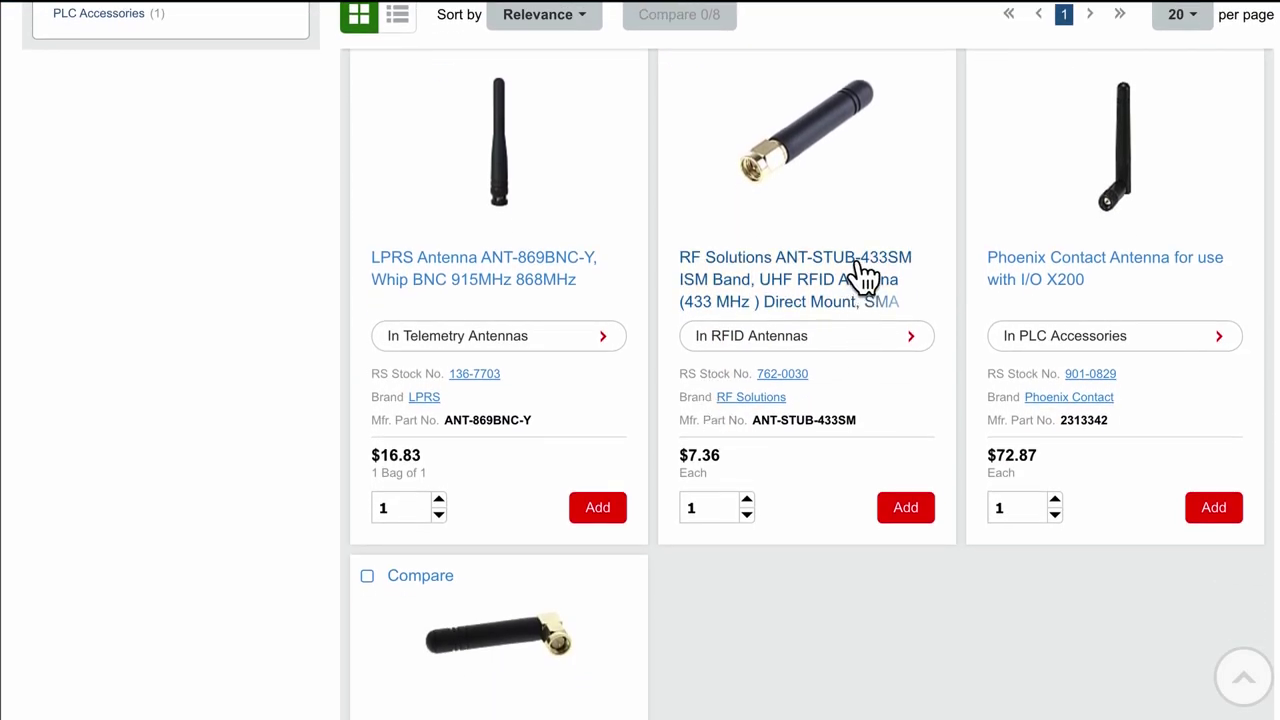
scroll(720, 366, "down", 2)
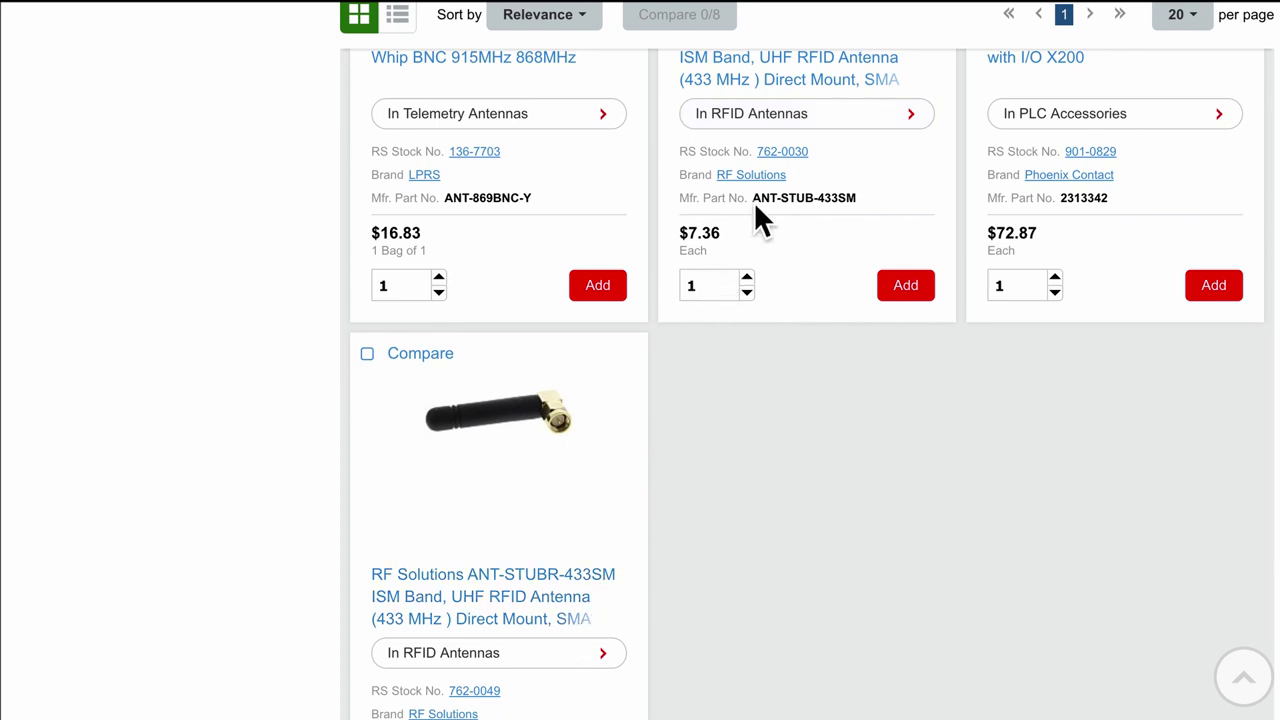
scroll(758, 215, "up", 2)
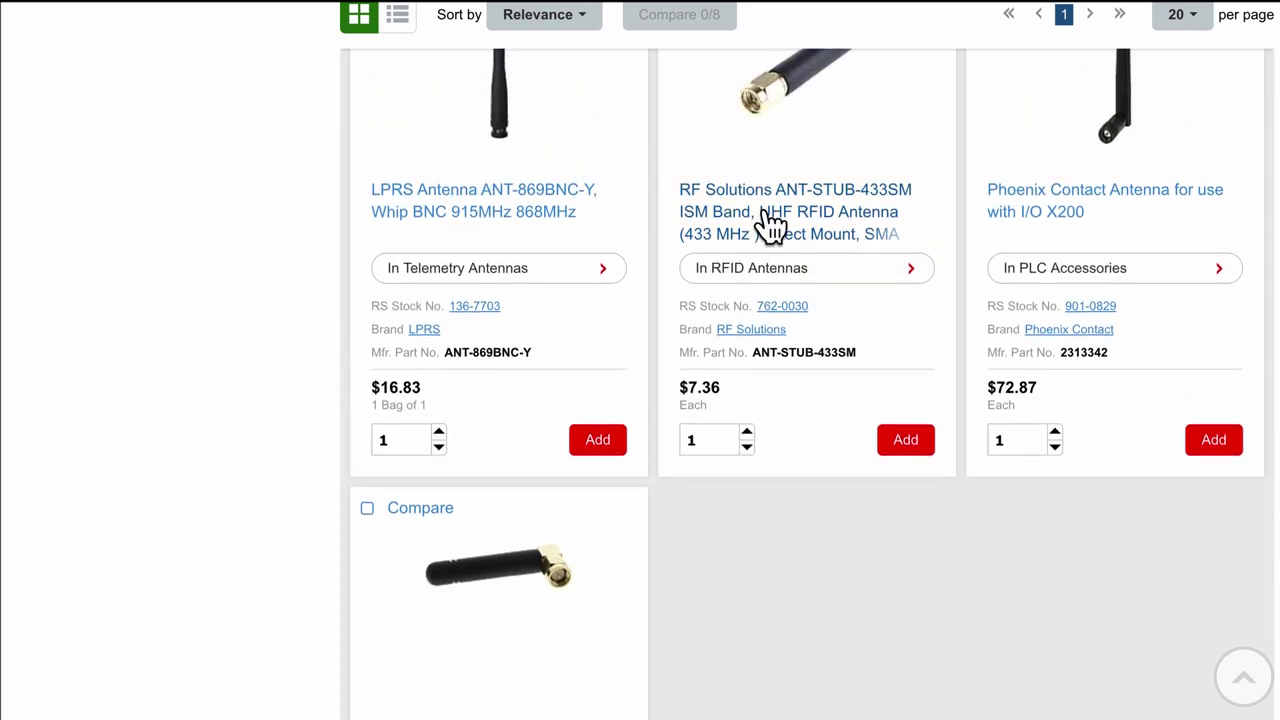
scroll(770, 225, "up", 1)
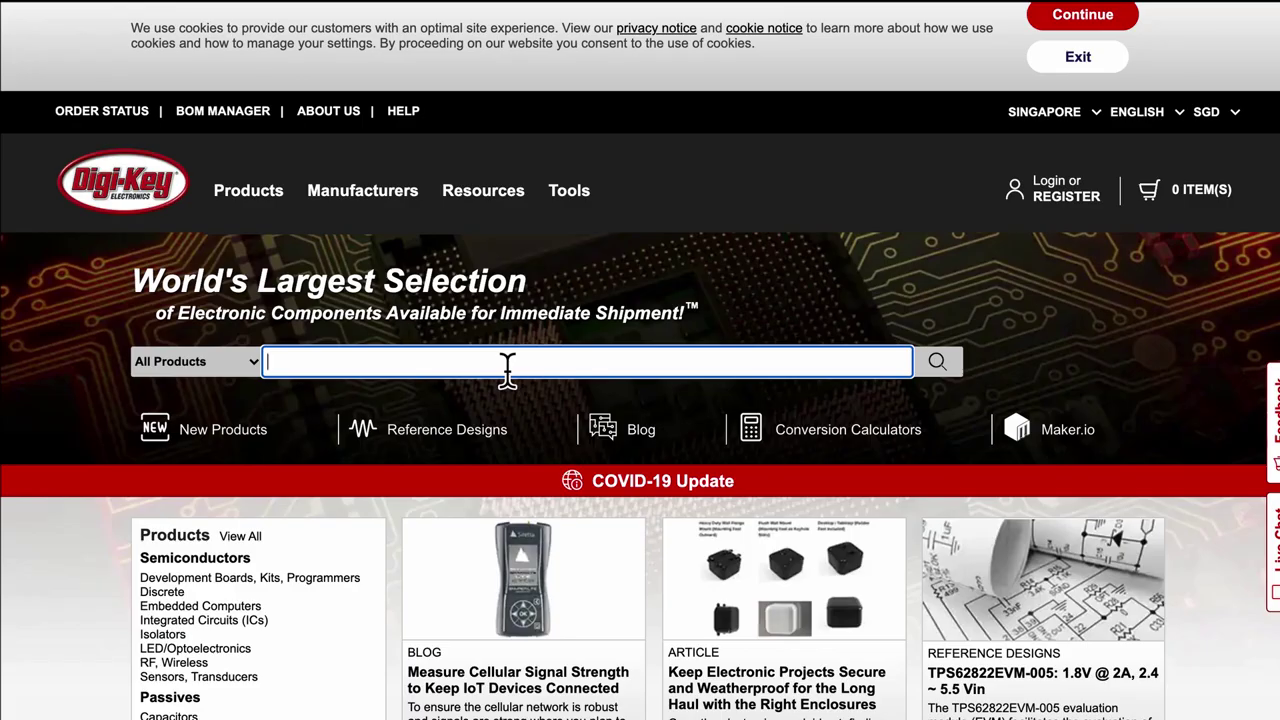
Start a 915 MHz antenna search in the Digi-Key search box.
type("91")
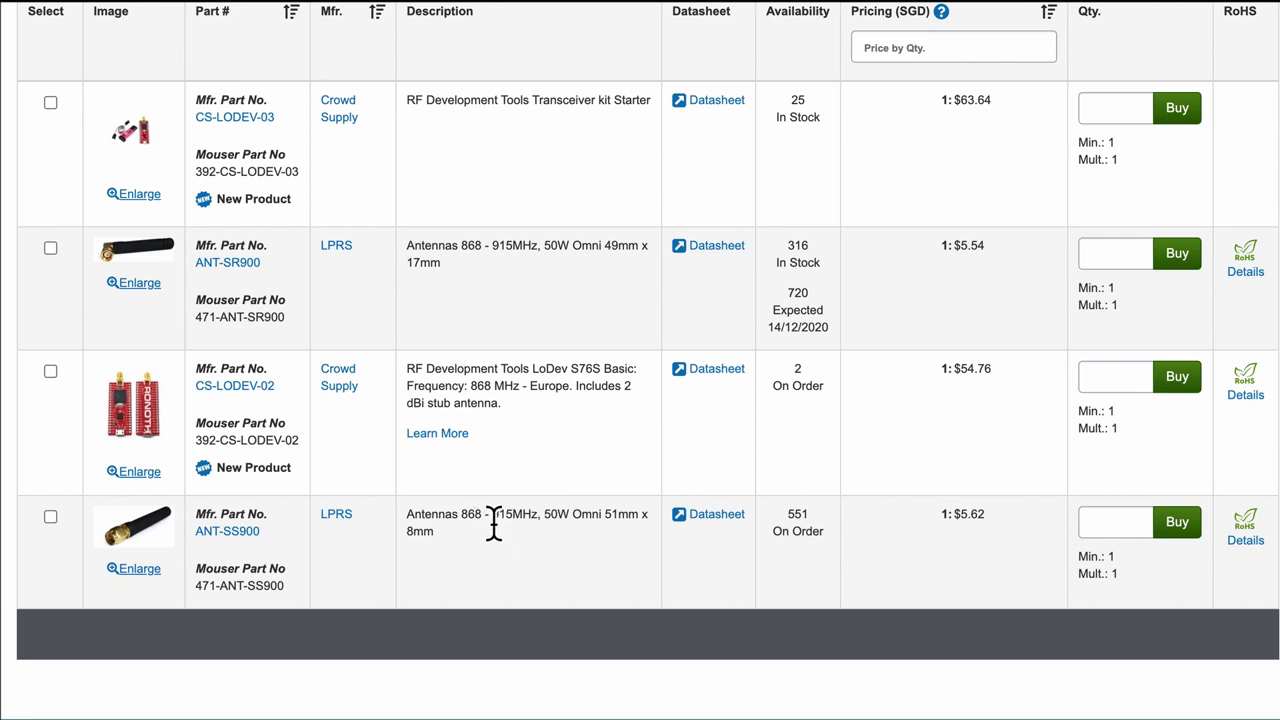
Open Mouser's ANT-SS900 page and check its part numbers and 10-week factory lead time.
left_click(228, 531)
left_click_drag(455, 276, 543, 331)
left_click(720, 320)
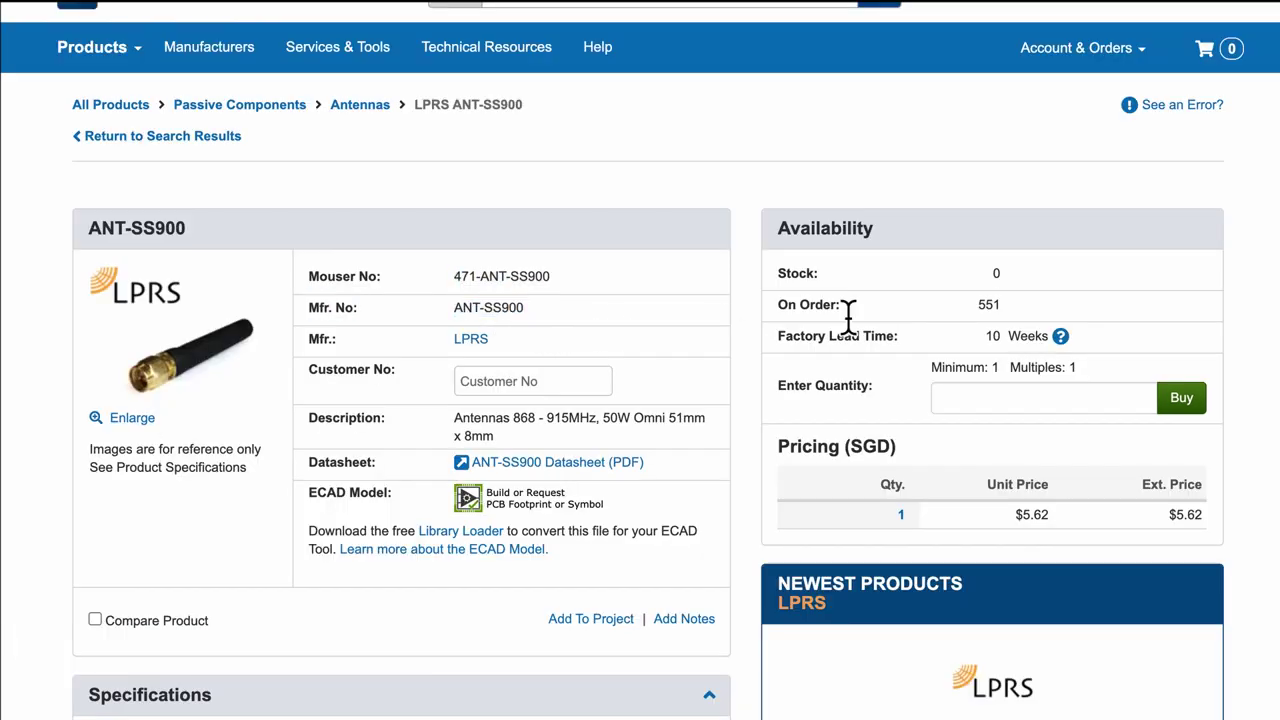
left_click_drag(987, 337, 1074, 366)
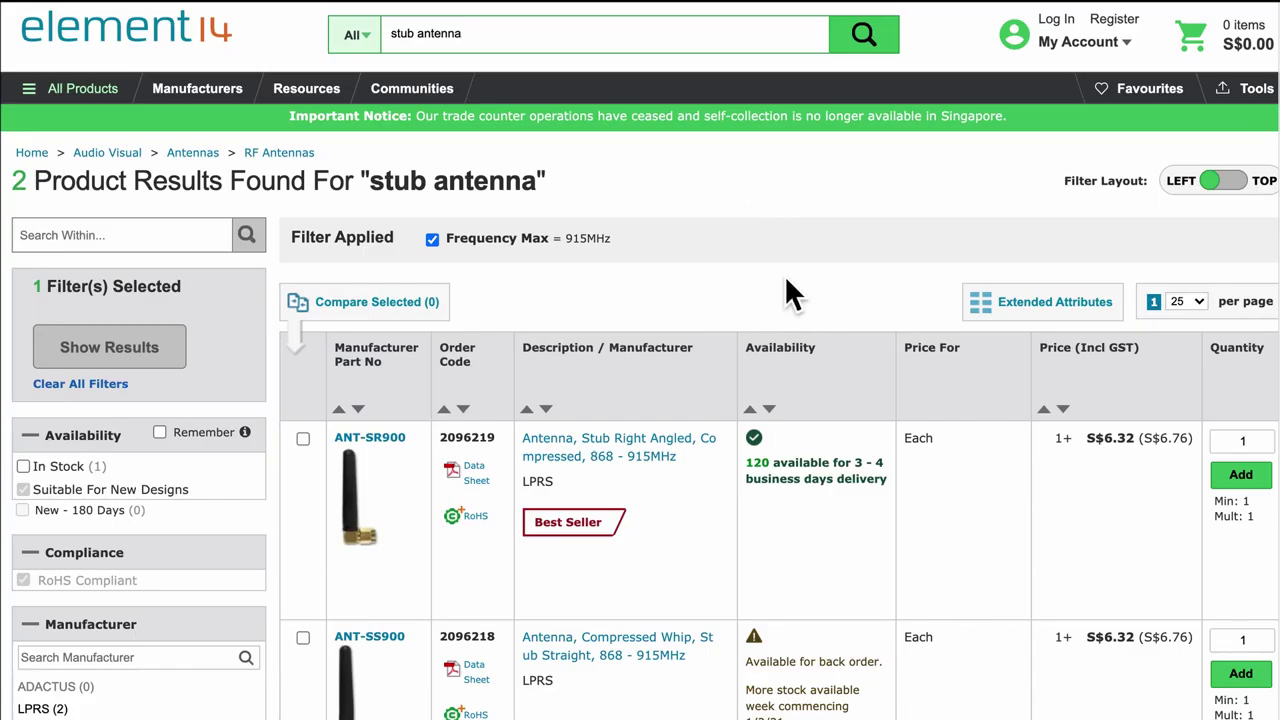
Scroll element14's 915MHz stub antenna results and check ANT-SS900's back-order date.
scroll(786, 282, "down", 3)
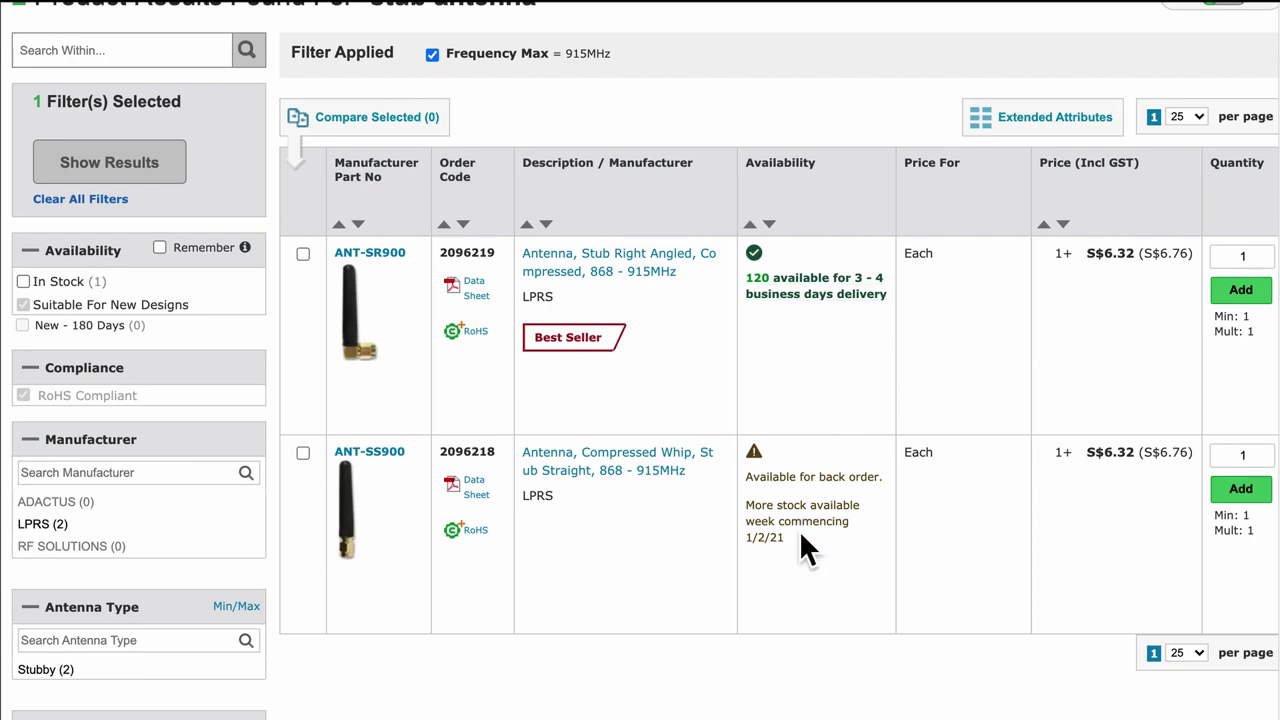
mouse_move(790, 547)
left_mouse_down()
mouse_move(760, 549)
mouse_move(780, 546)
mouse_move(770, 540)
left_mouse_up()
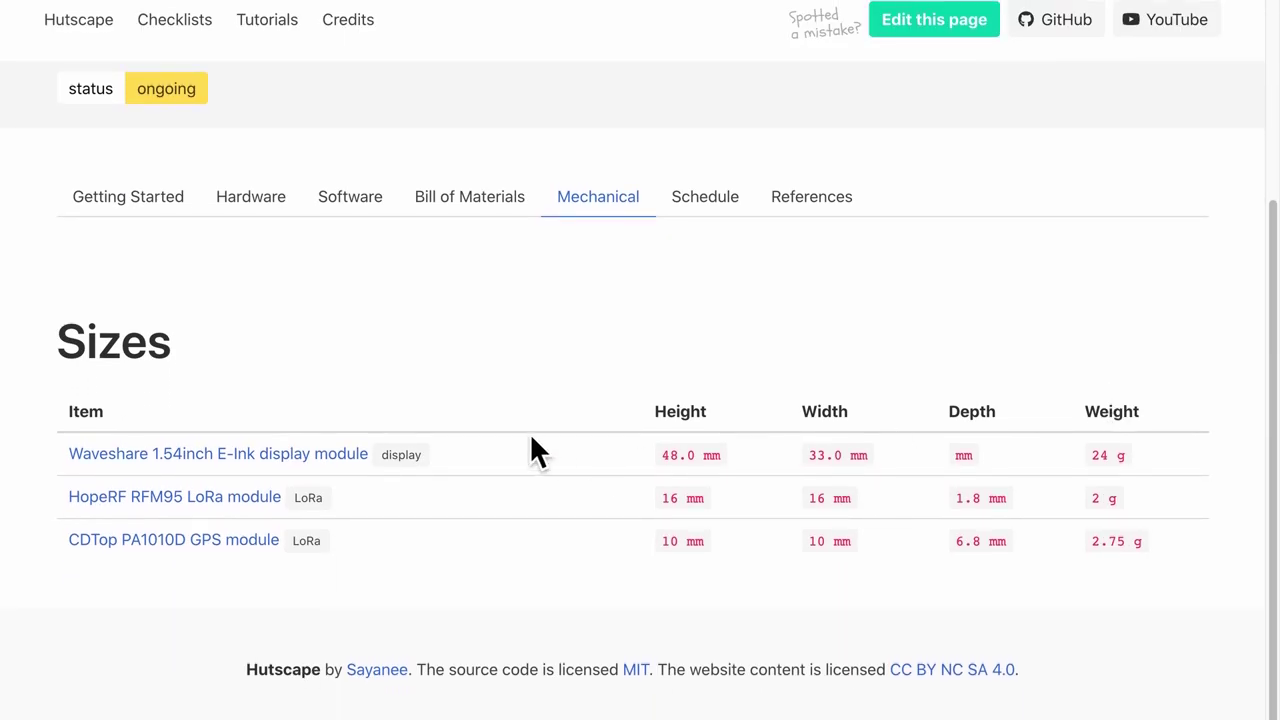
Open the Waveshare 1.54inch E-Ink display module page from the Sizes table.
left_click(78, 453)
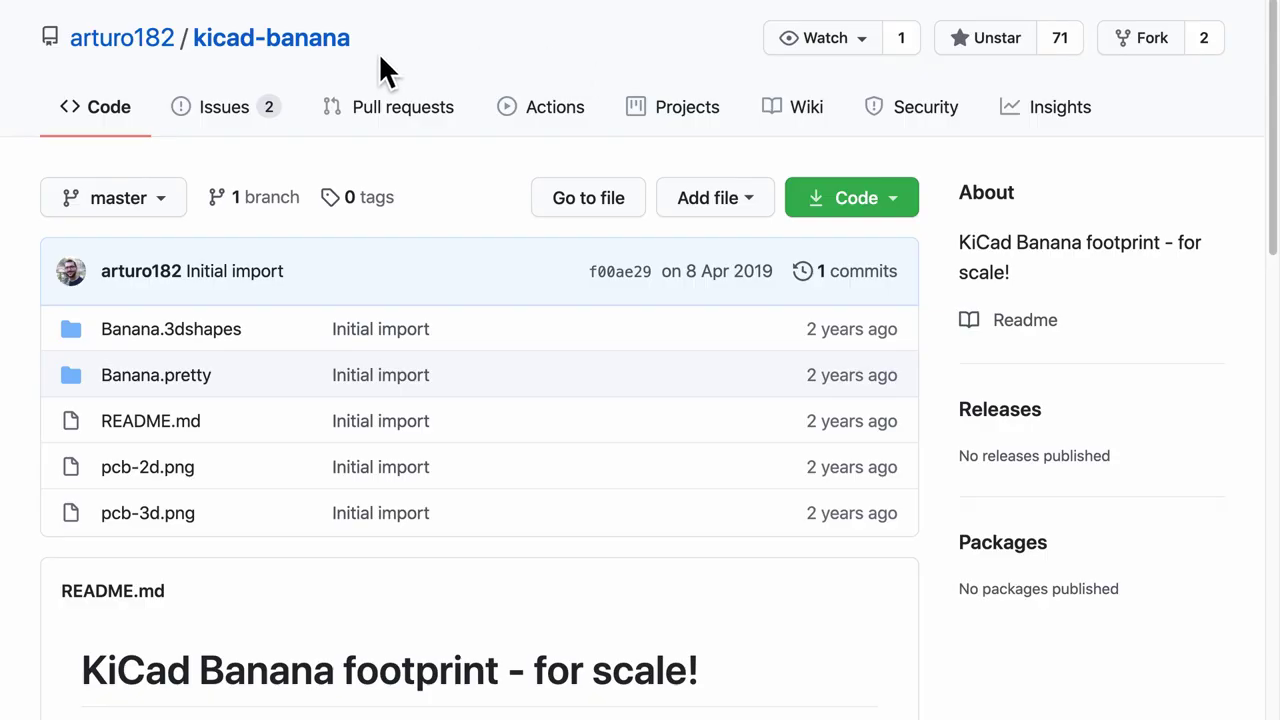
Check the kicad-banana repository name and scroll down to the README's banana footprint image.
double_click(370, 40)
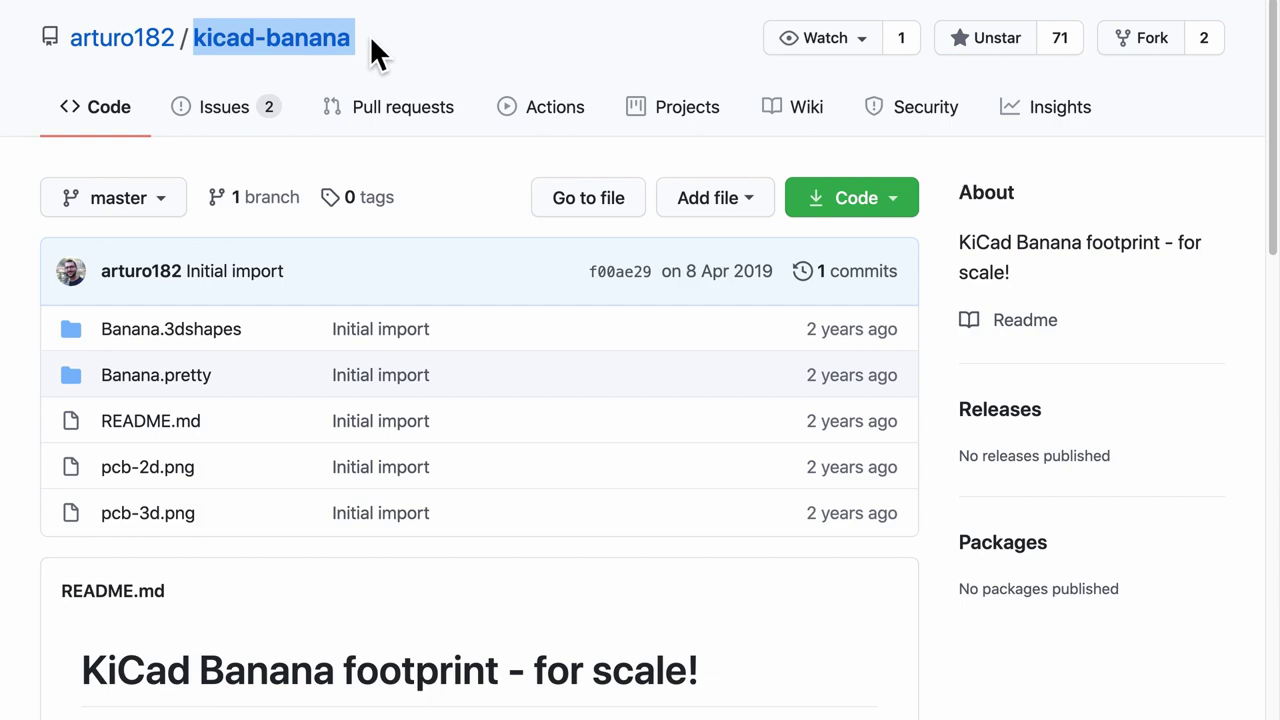
left_click(395, 42)
scroll(544, 400, "down", 5)
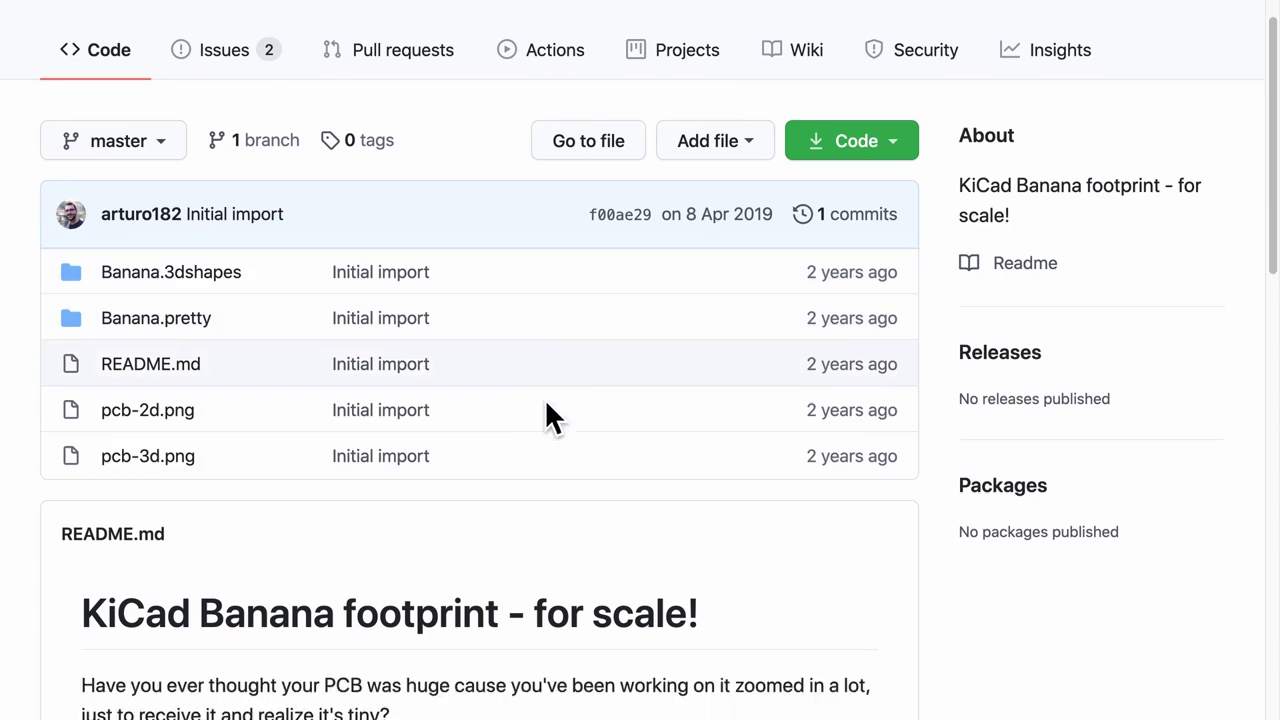
scroll(546, 404, "down", 8)
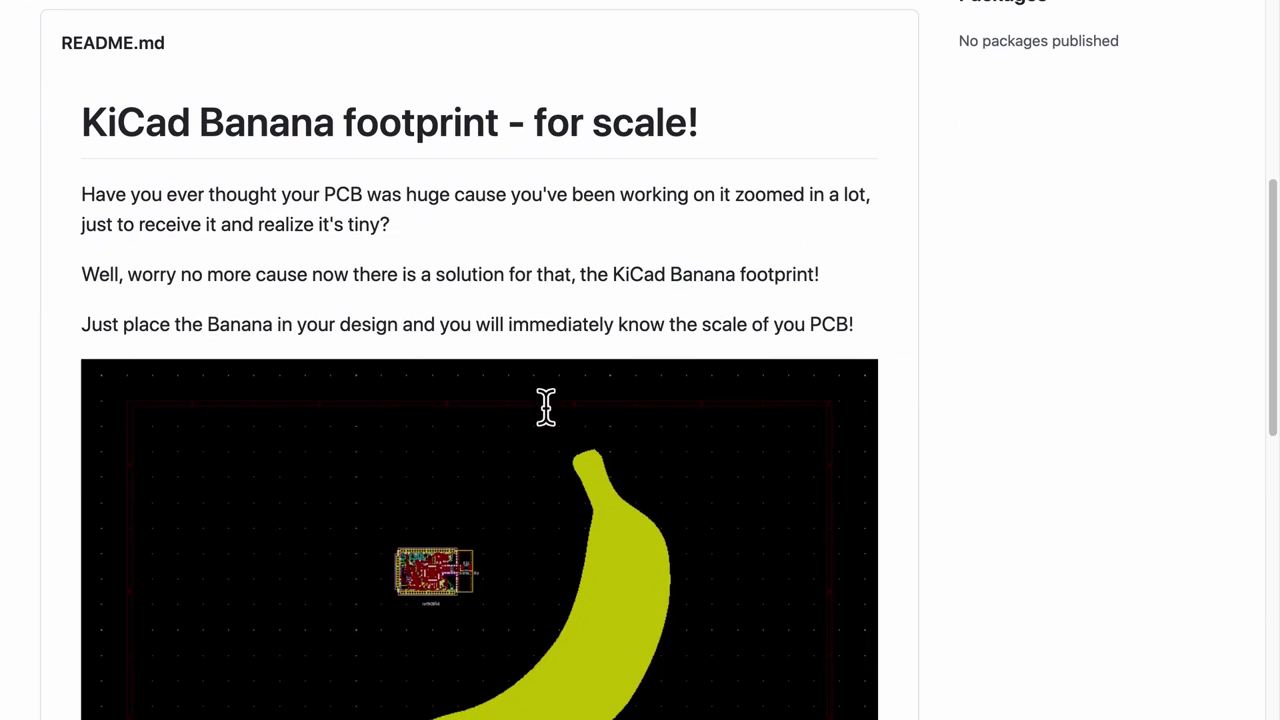